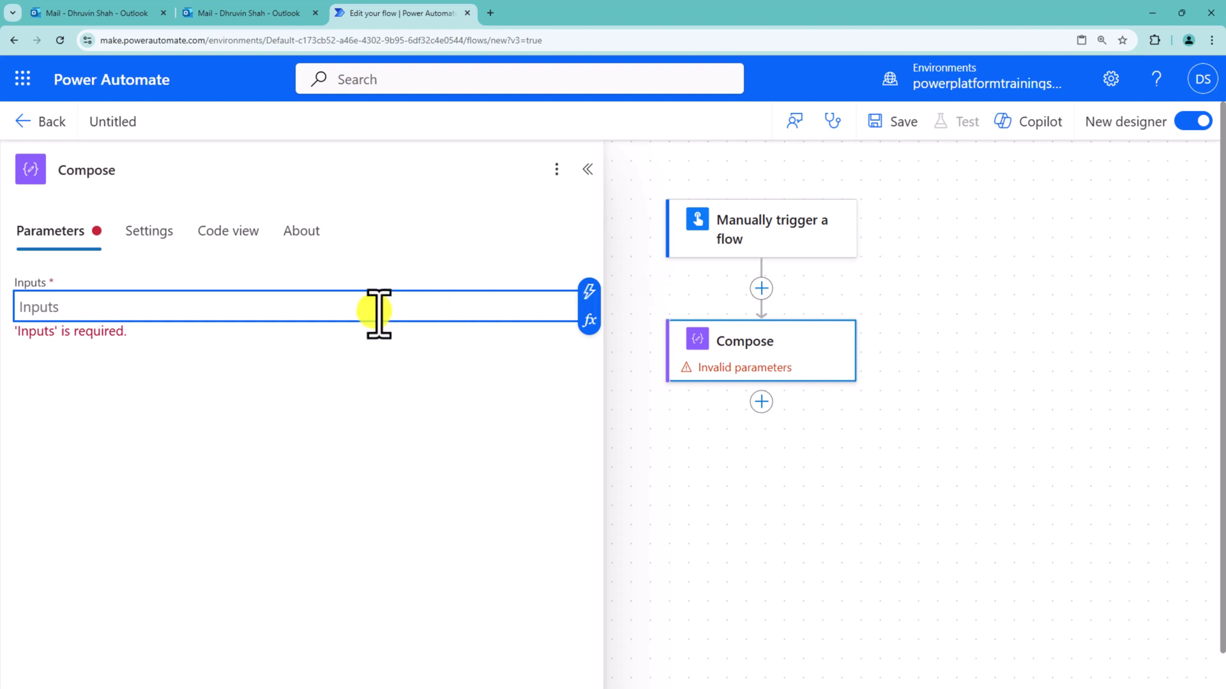
Step: Enter utcNow() as the expression in the first Compose action's Inputs
left_click(591, 321)
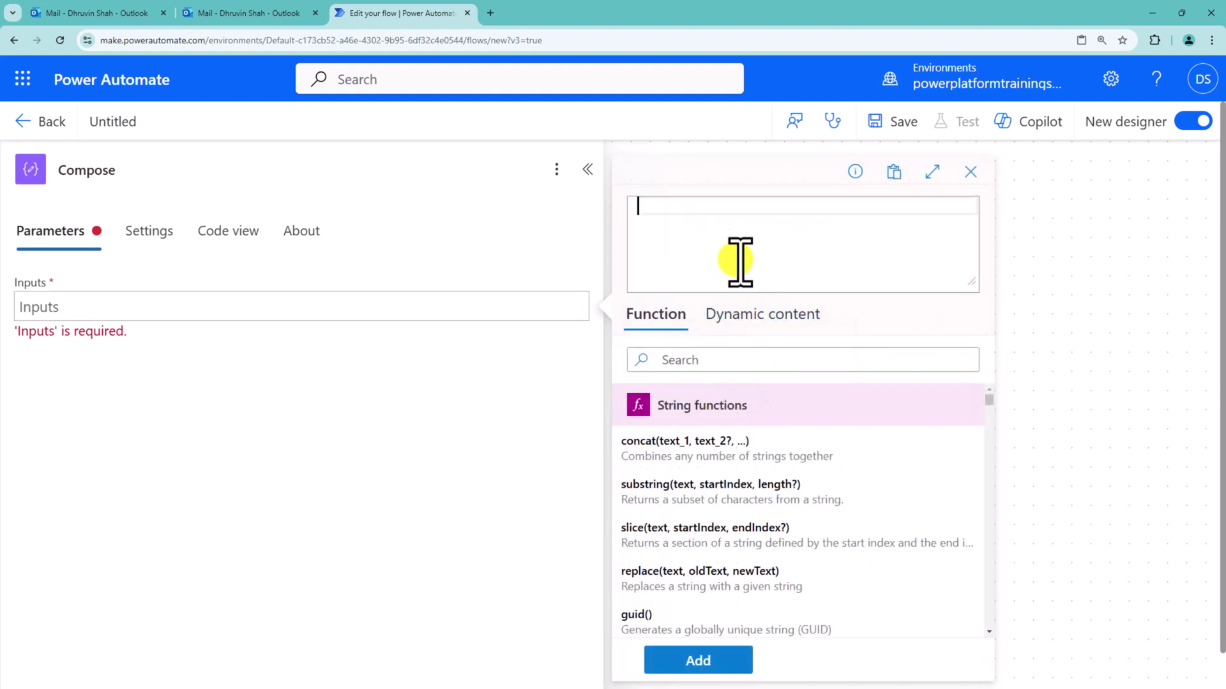
type("ut")
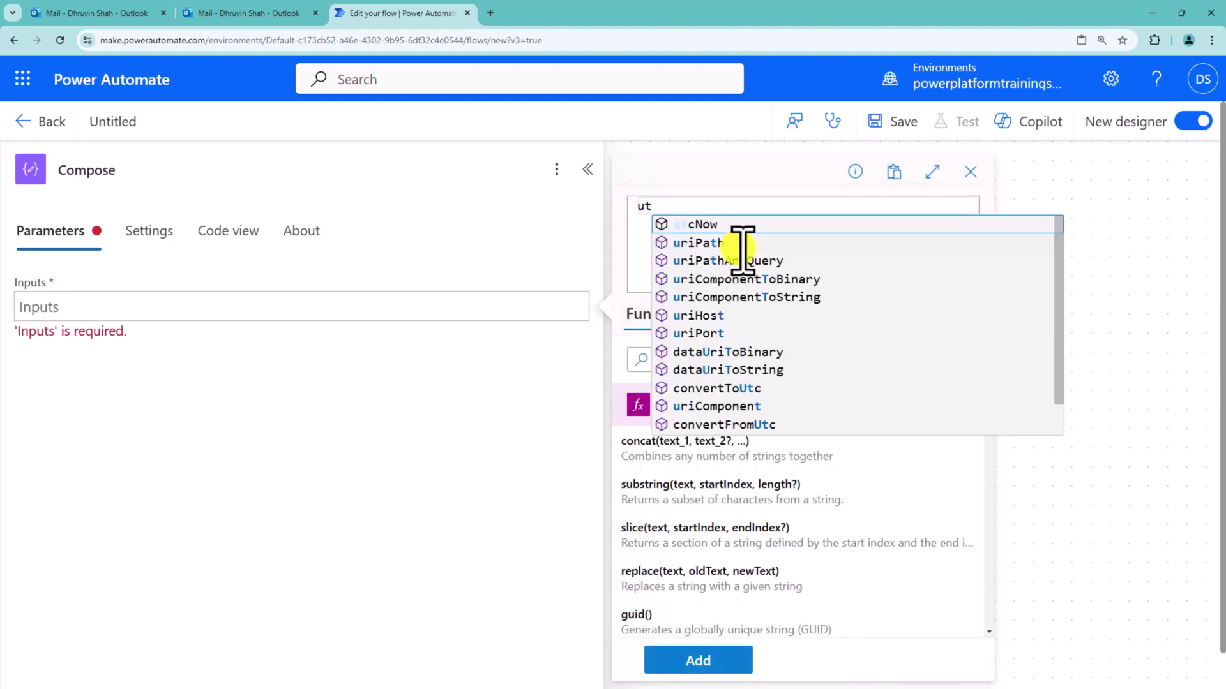
left_click(726, 225)
left_click(708, 661)
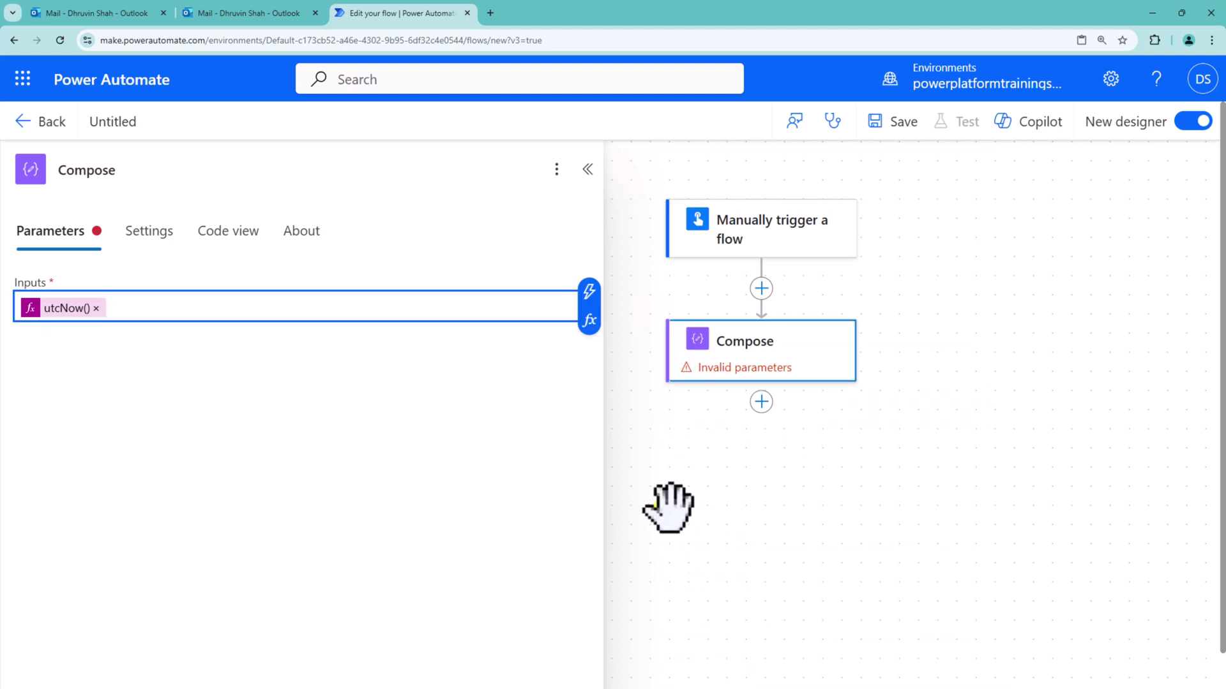
Step: Add a new Compose action, Compose 1, right after the first Compose
left_click(762, 400)
left_click(761, 381)
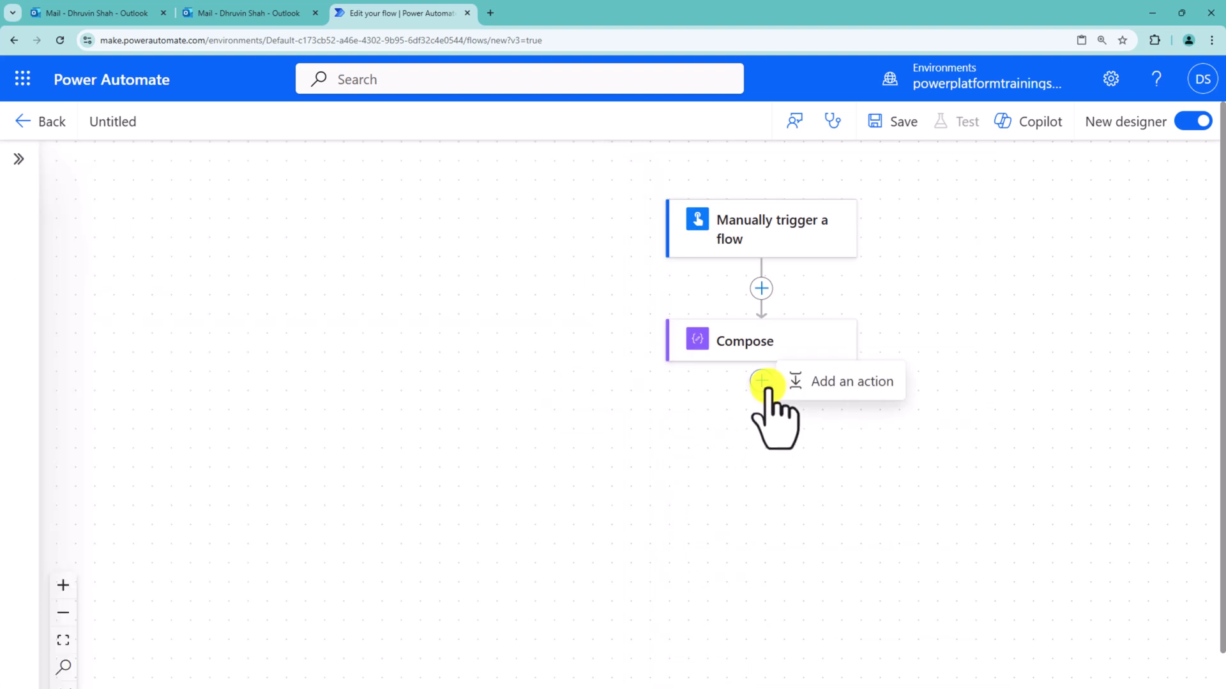
left_click(854, 380)
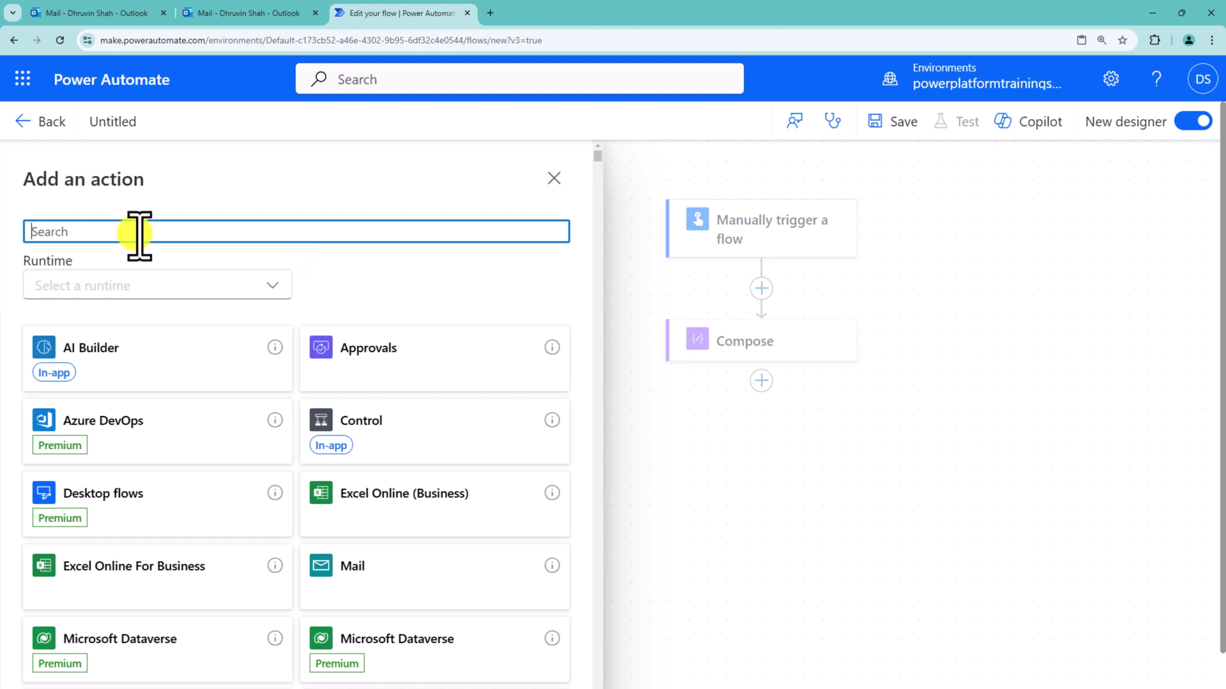
type("compose")
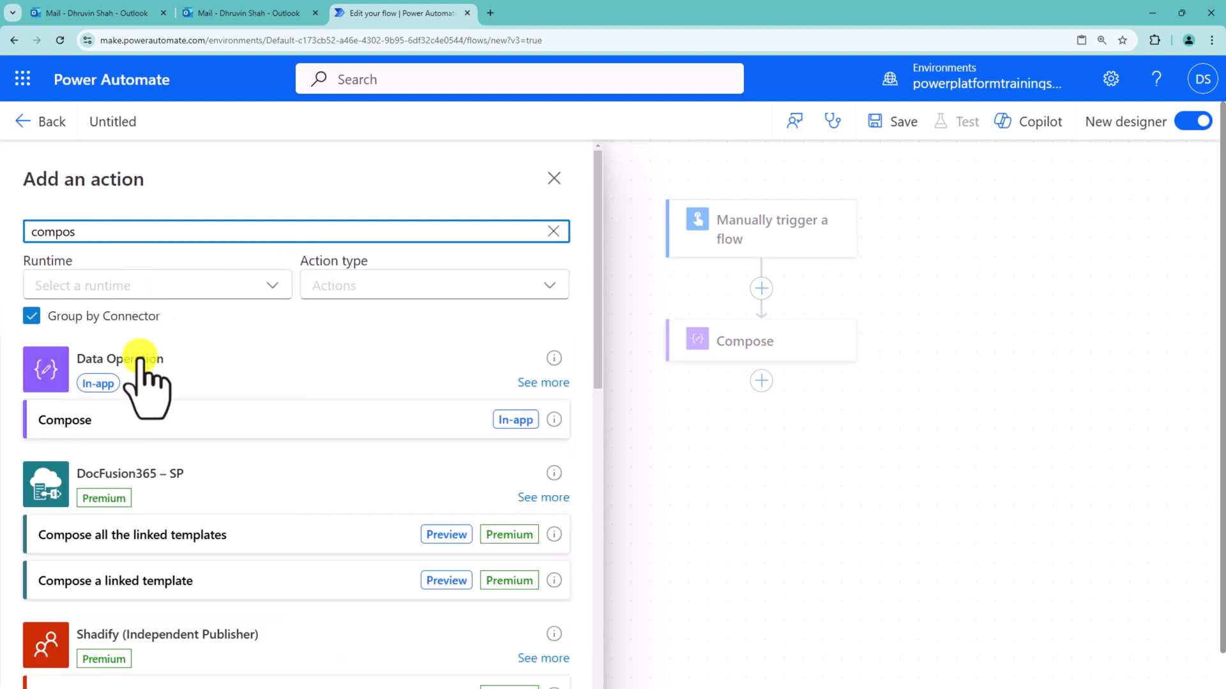
left_click(137, 420)
Step: Set Compose 1's input to the expression startOfMonth(utcNow())
left_click(260, 308)
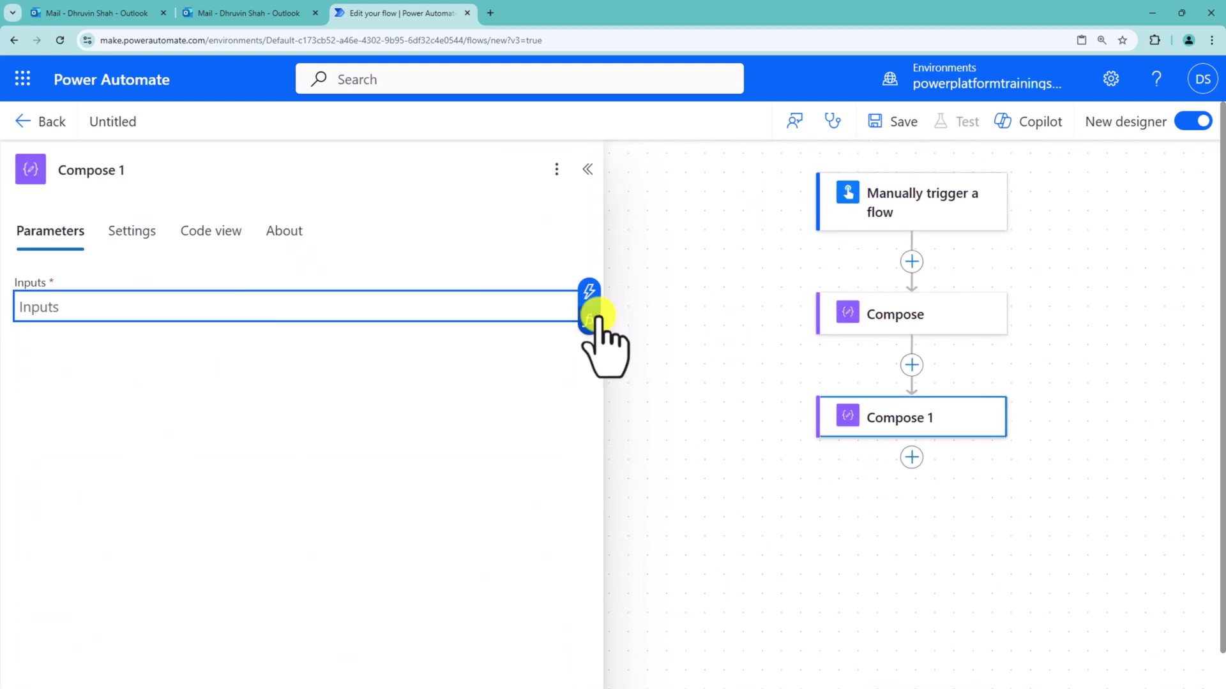
left_click(586, 300)
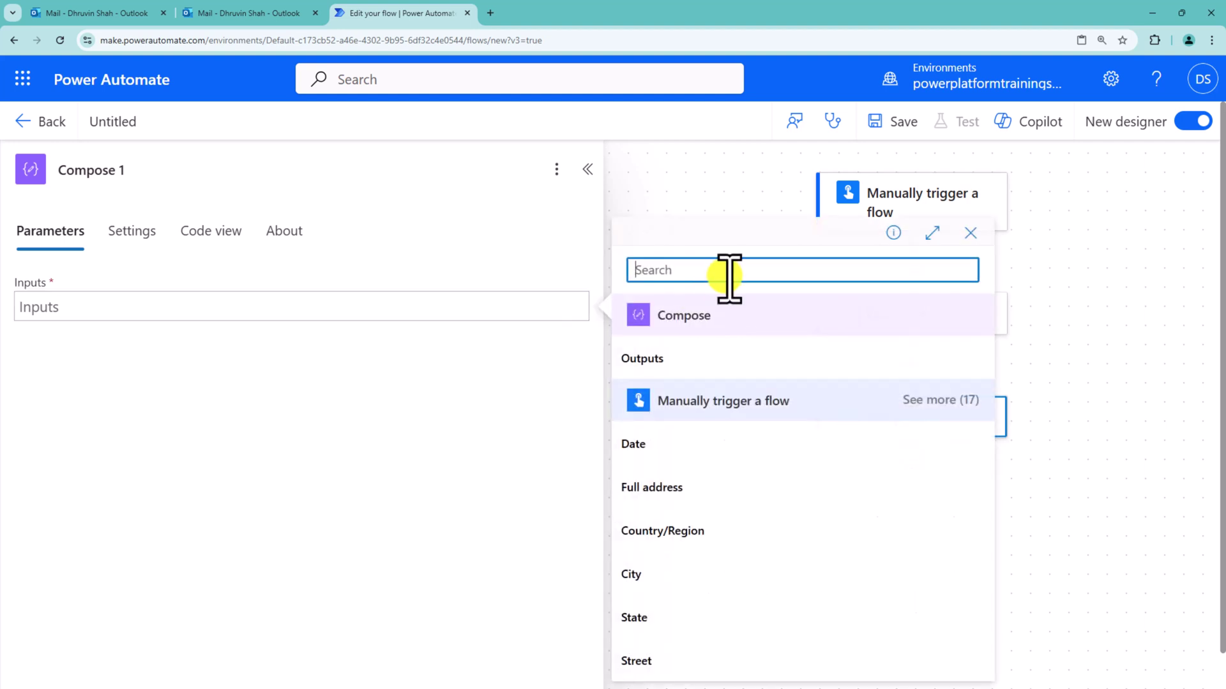
left_click(578, 305)
type("start")
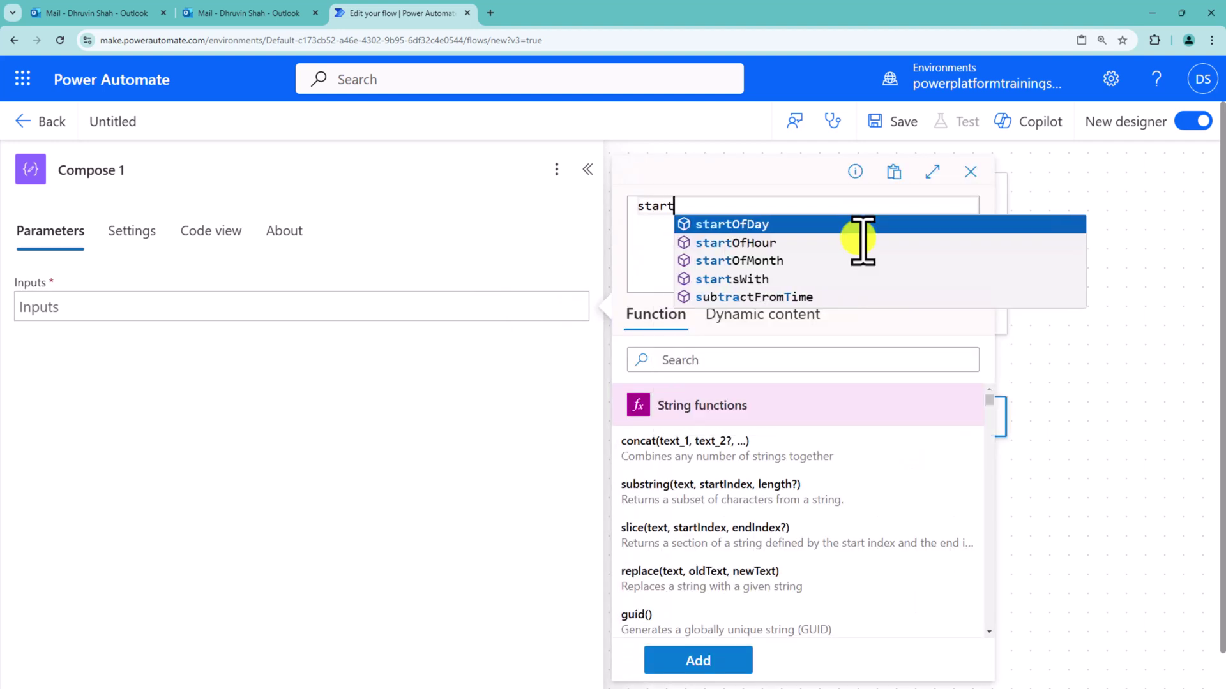
left_click(840, 265)
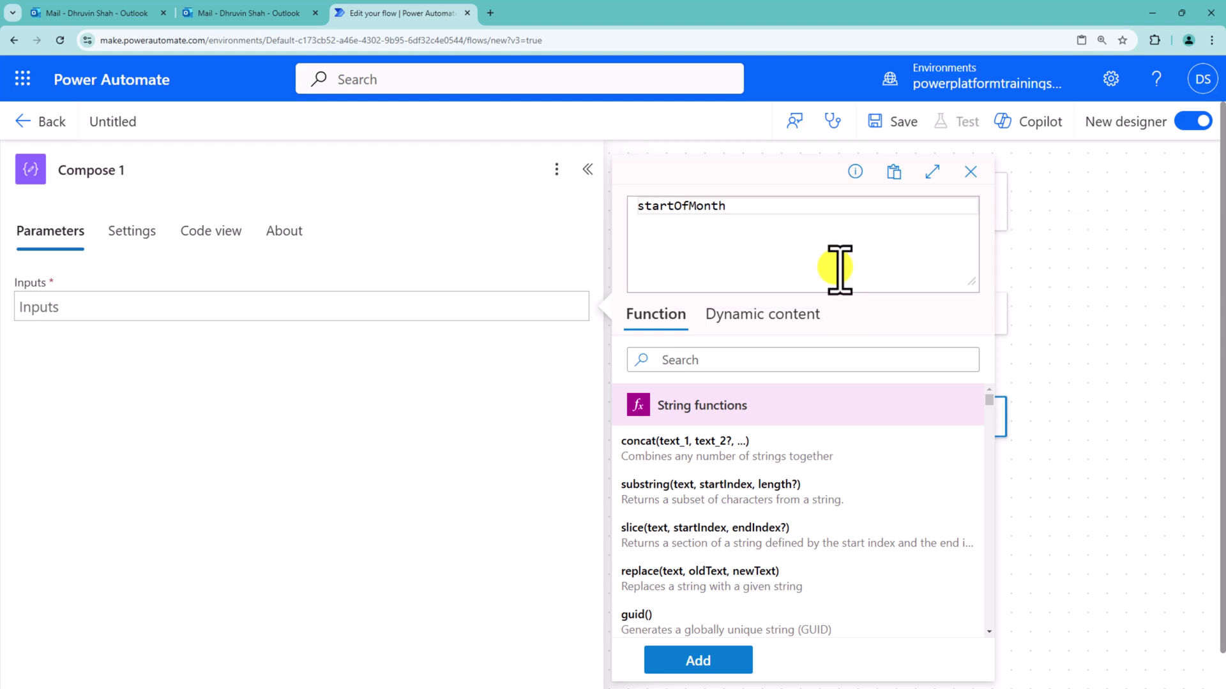
type("(")
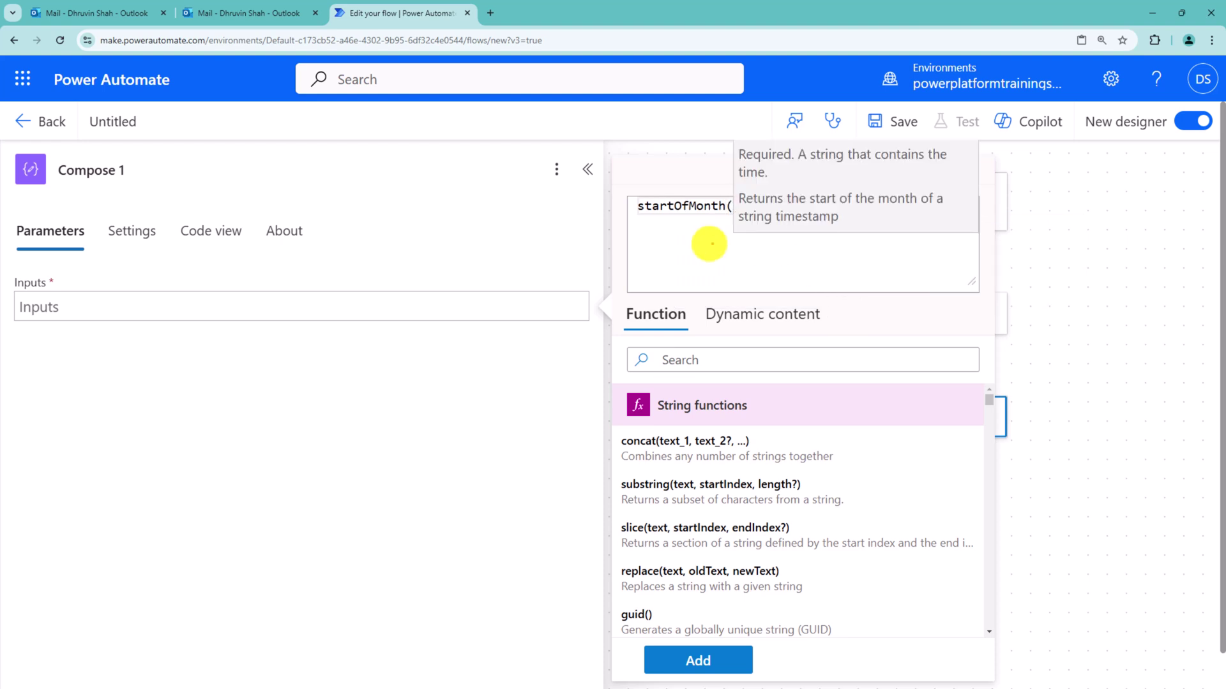
left_click_drag(630, 231, 897, 231)
type("ut")
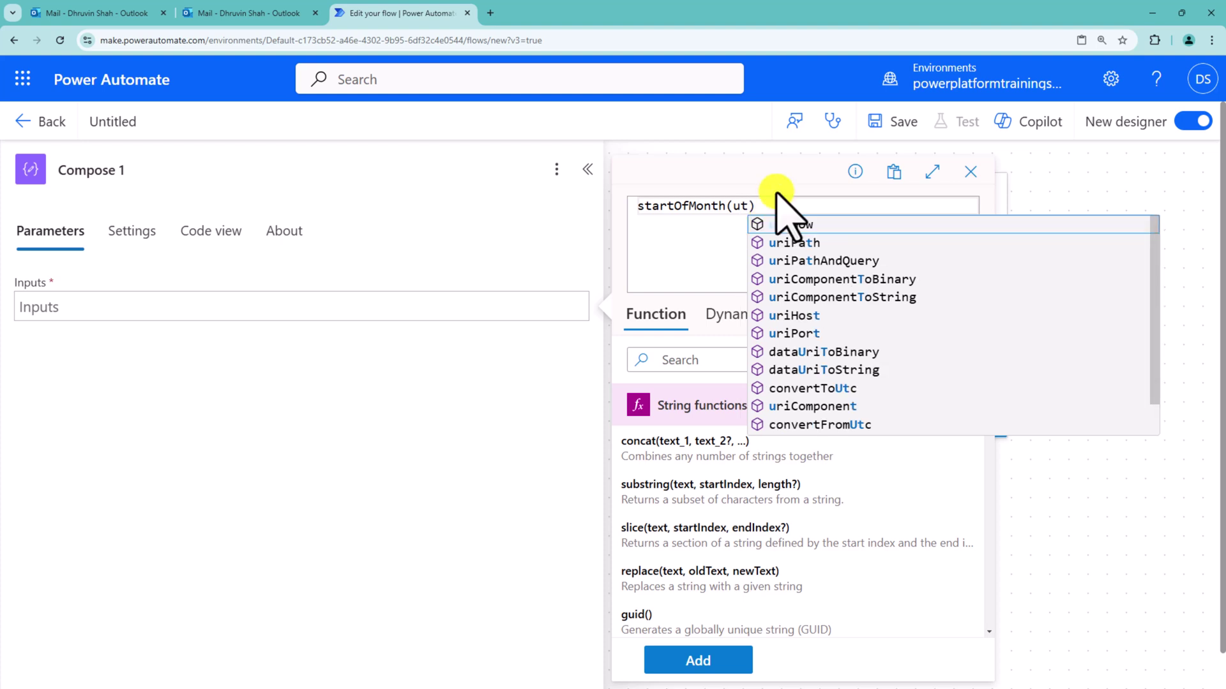
left_click(795, 227)
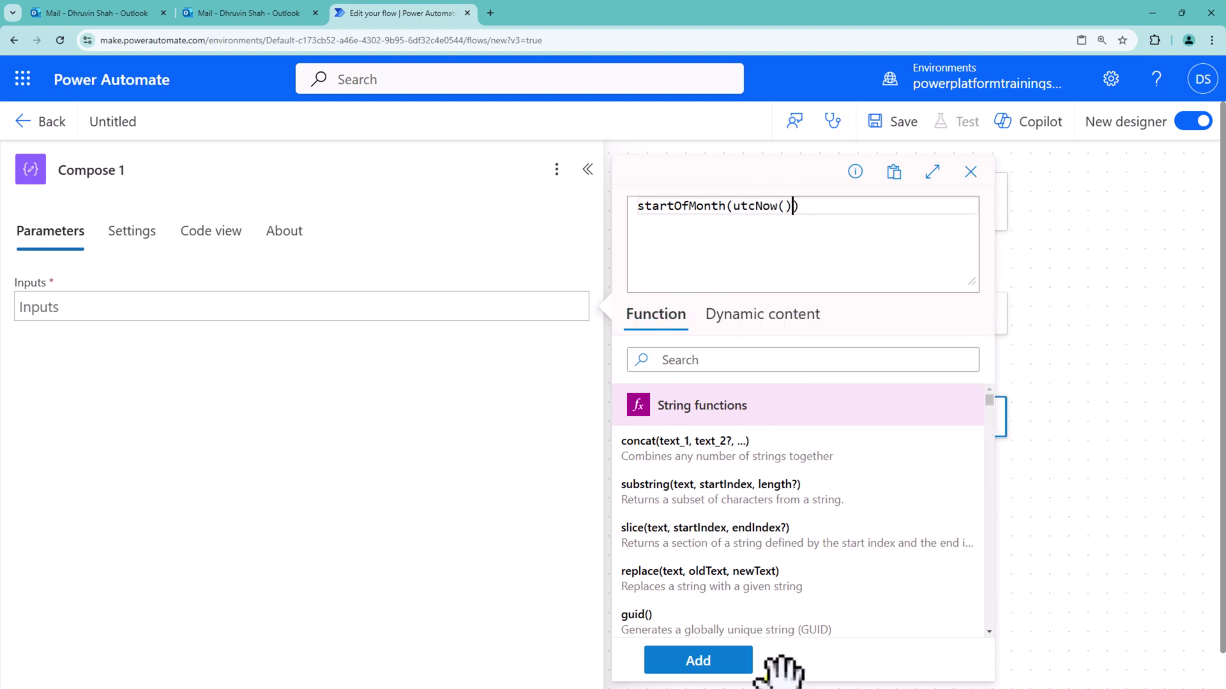
left_click(718, 661)
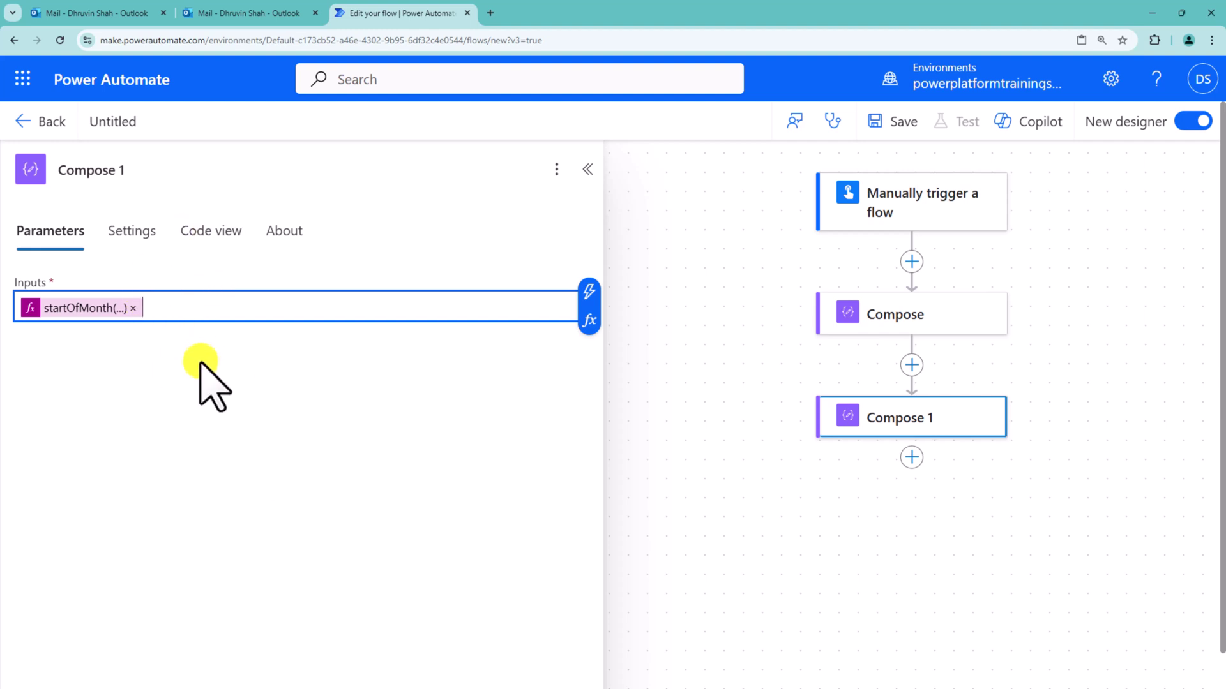
Step: Add a third Compose action, Compose 2, below Compose 1 and select its Inputs field
left_click(692, 378)
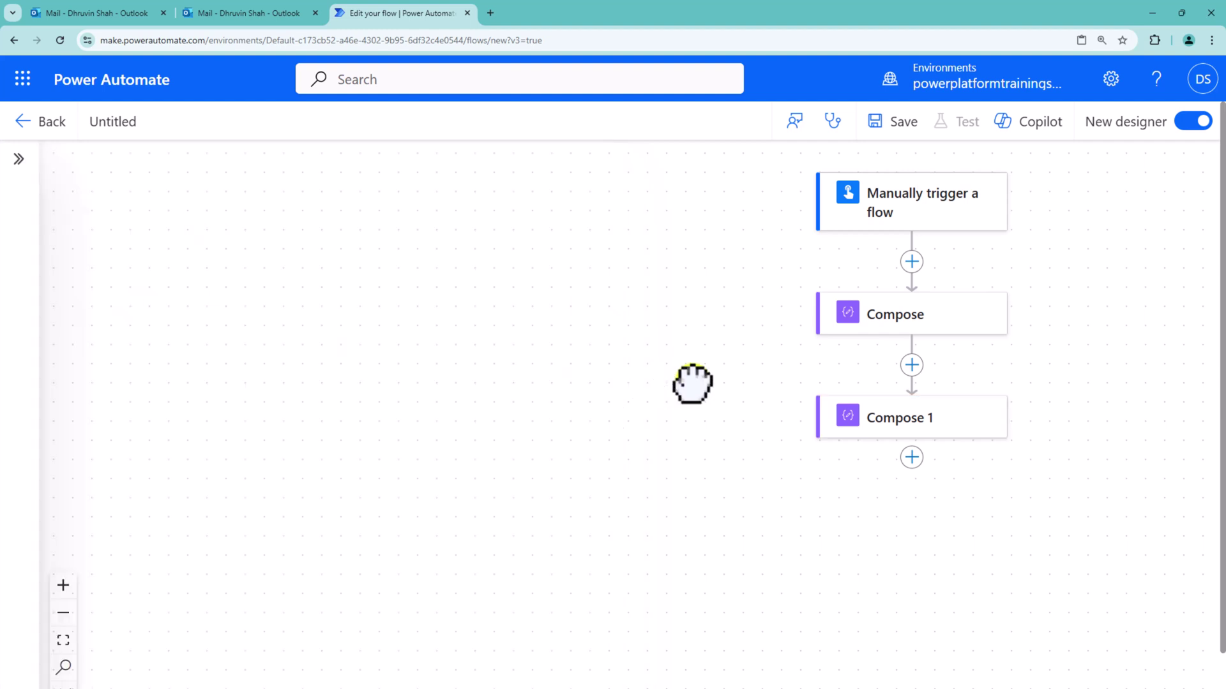
left_click(911, 458)
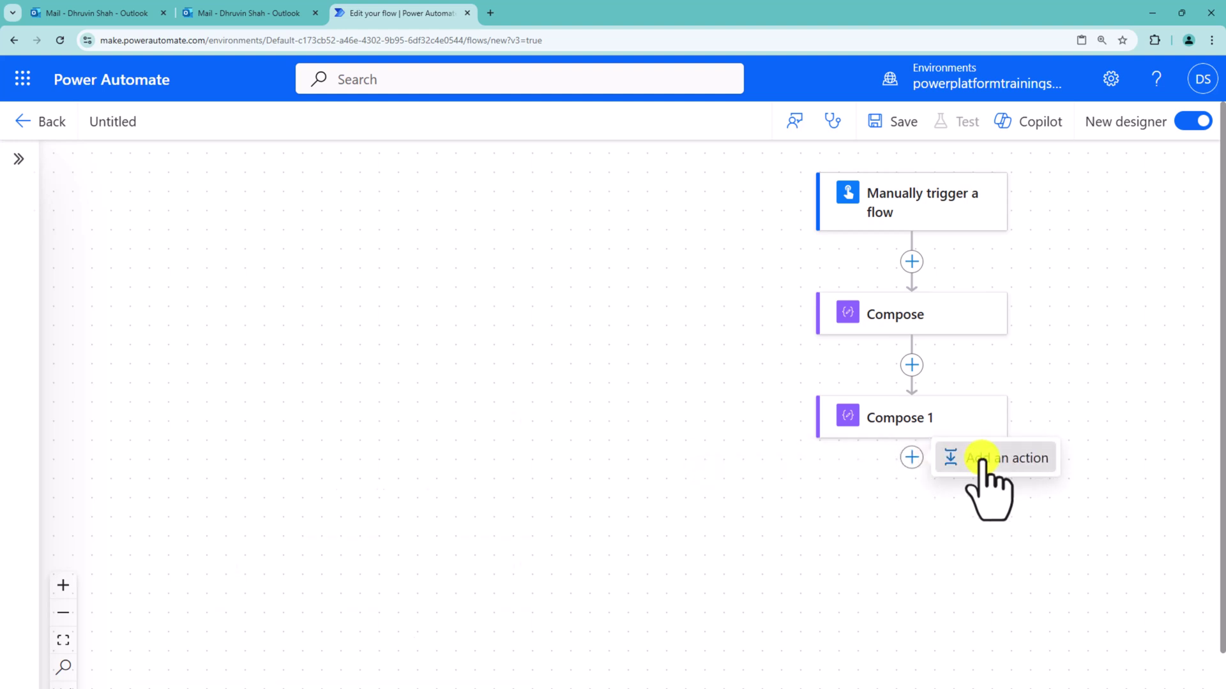
left_click(977, 460)
type("compo")
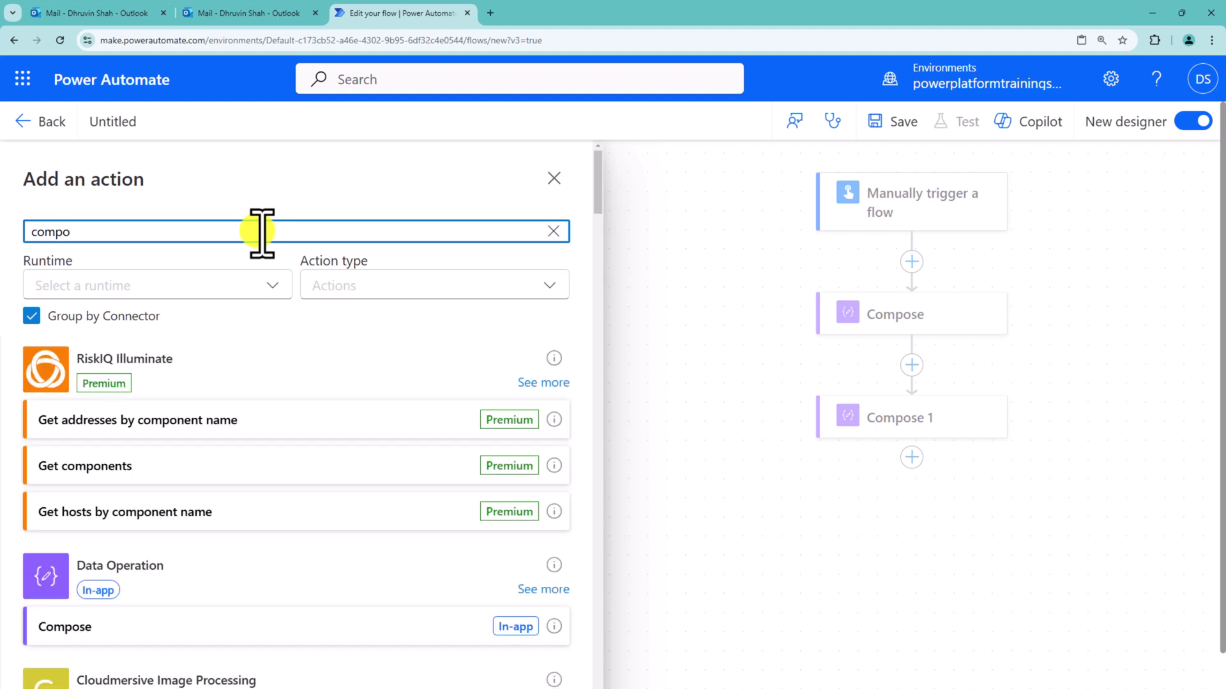
left_click(148, 629)
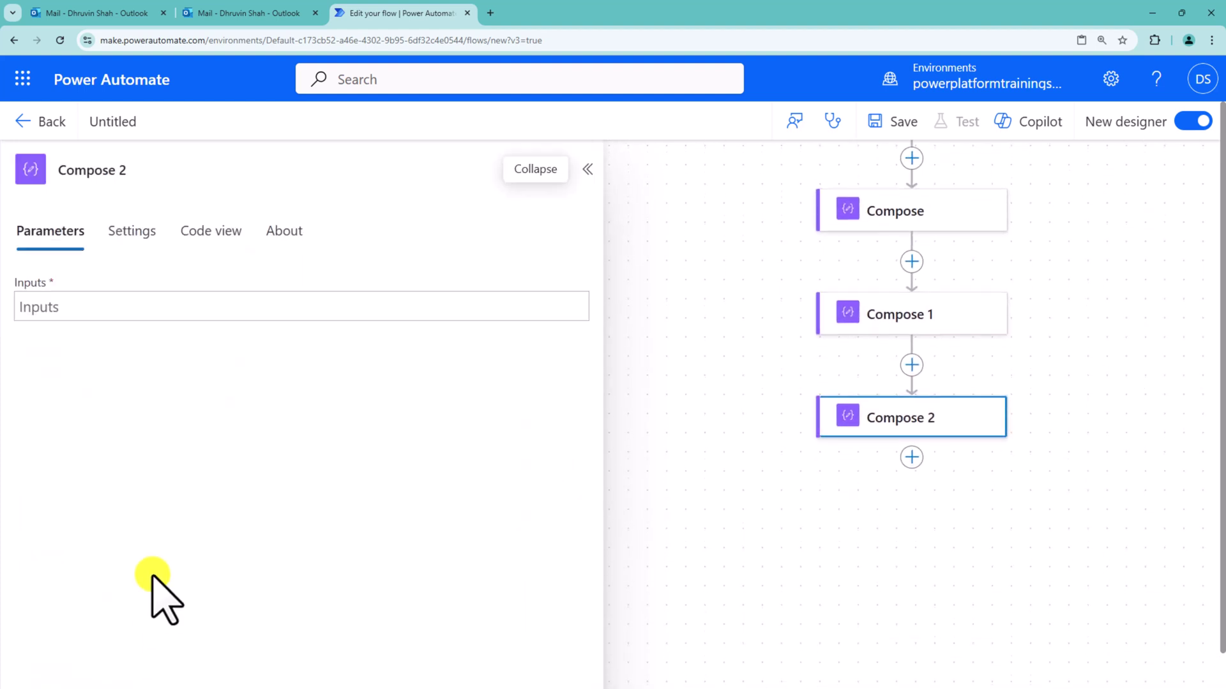
left_click(122, 304)
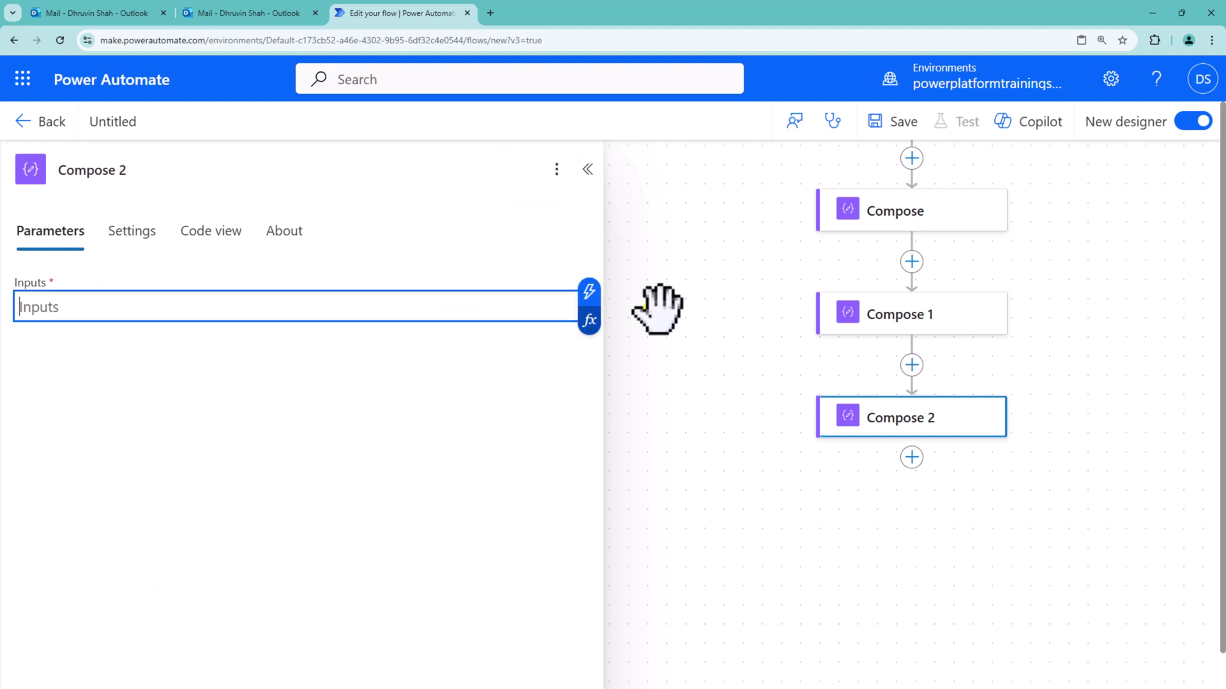
Step: Begin an addToTime( expression for Compose 2 and read its timestamp, interval and unit parameters
left_click(589, 320)
type("addToTime")
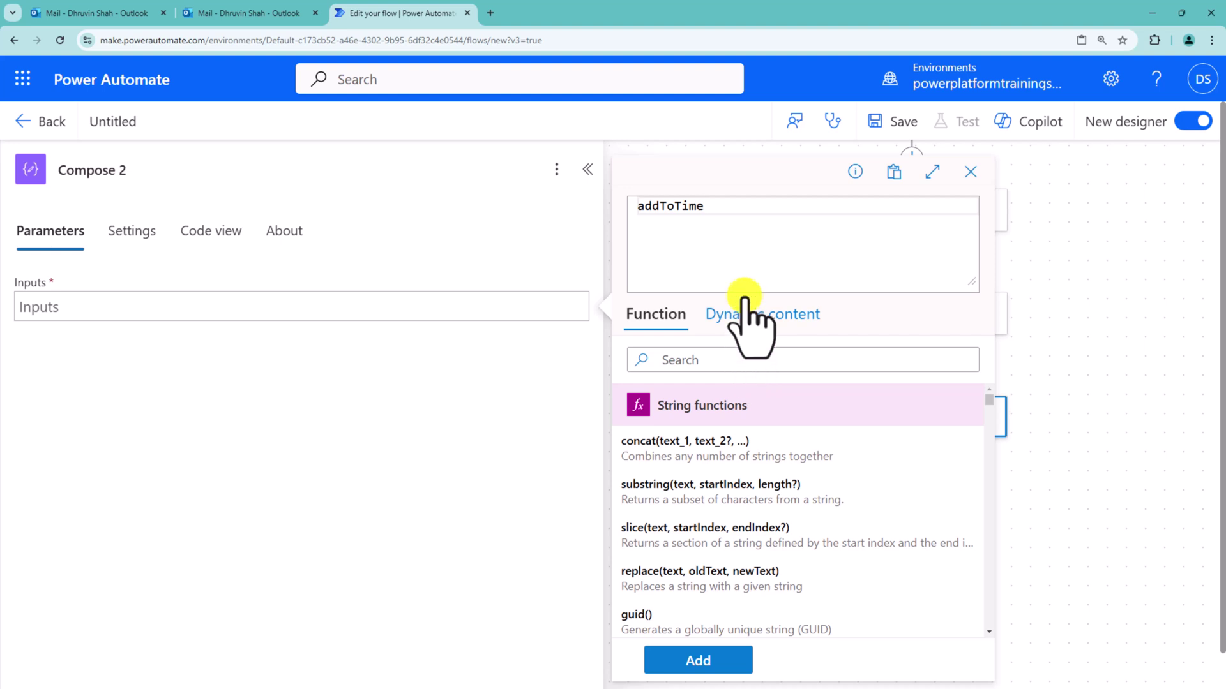
mouse_move(616, 219)
left_mouse_down()
mouse_move(702, 219)
mouse_move(676, 265)
mouse_move(662, 224)
mouse_move(684, 254)
left_mouse_up()
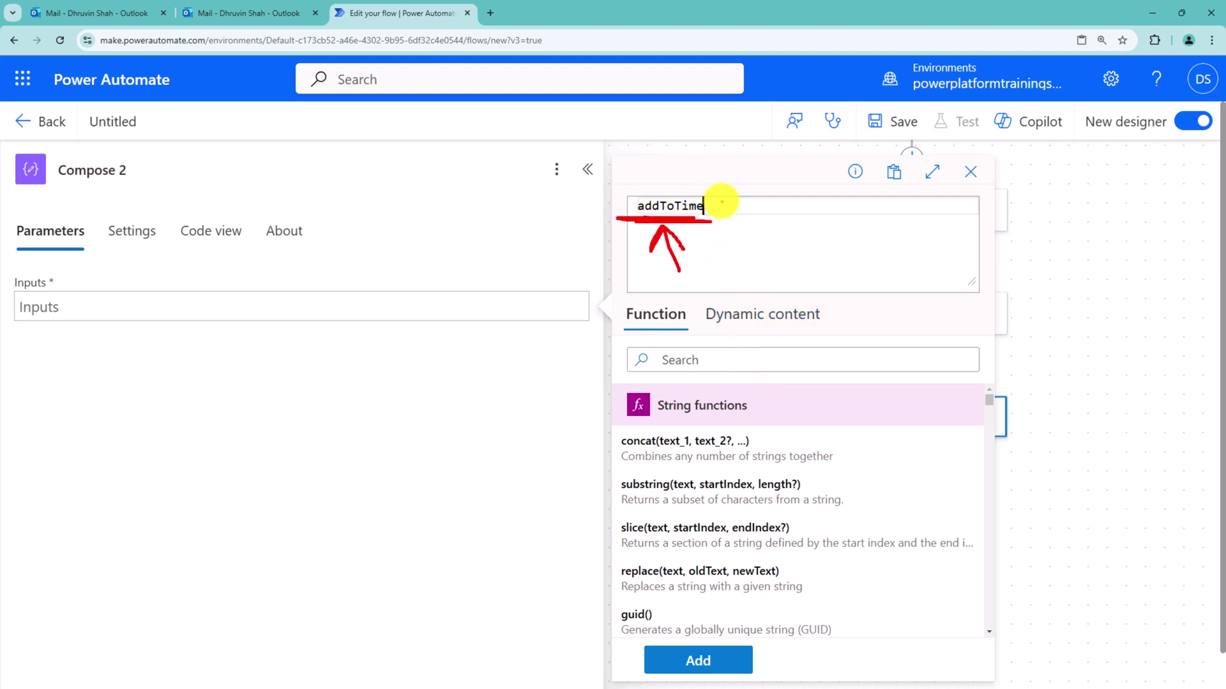
key("Escape")
type("(")
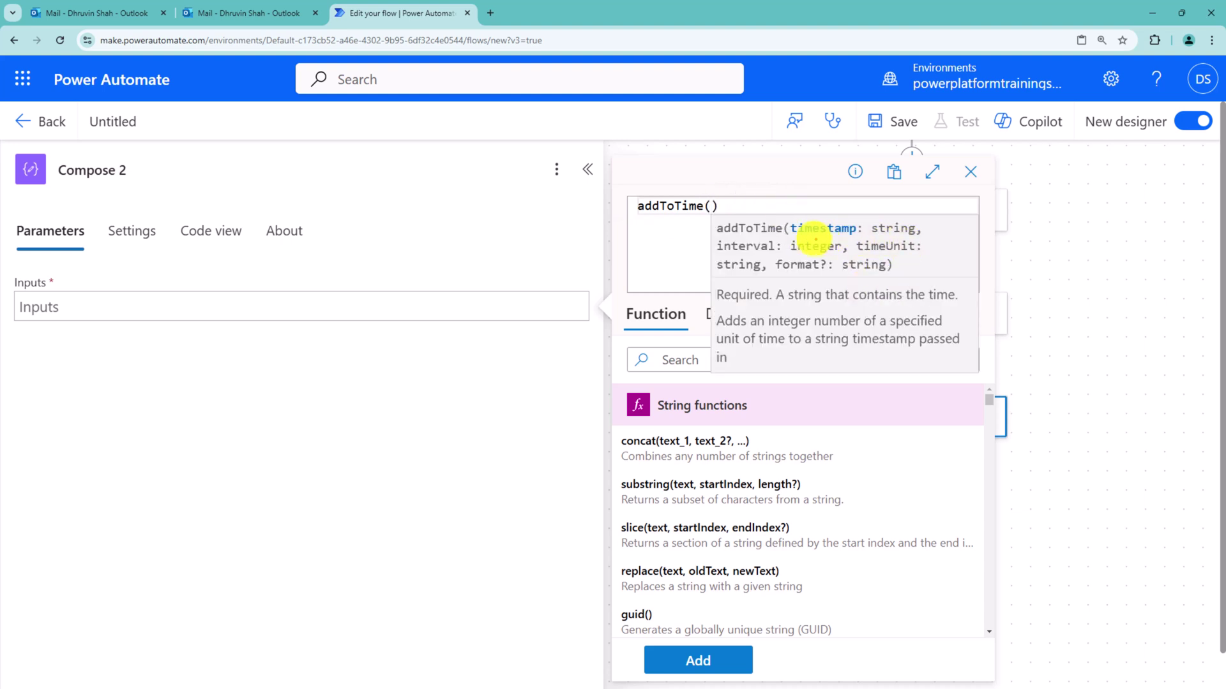
left_click_drag(792, 237, 892, 237)
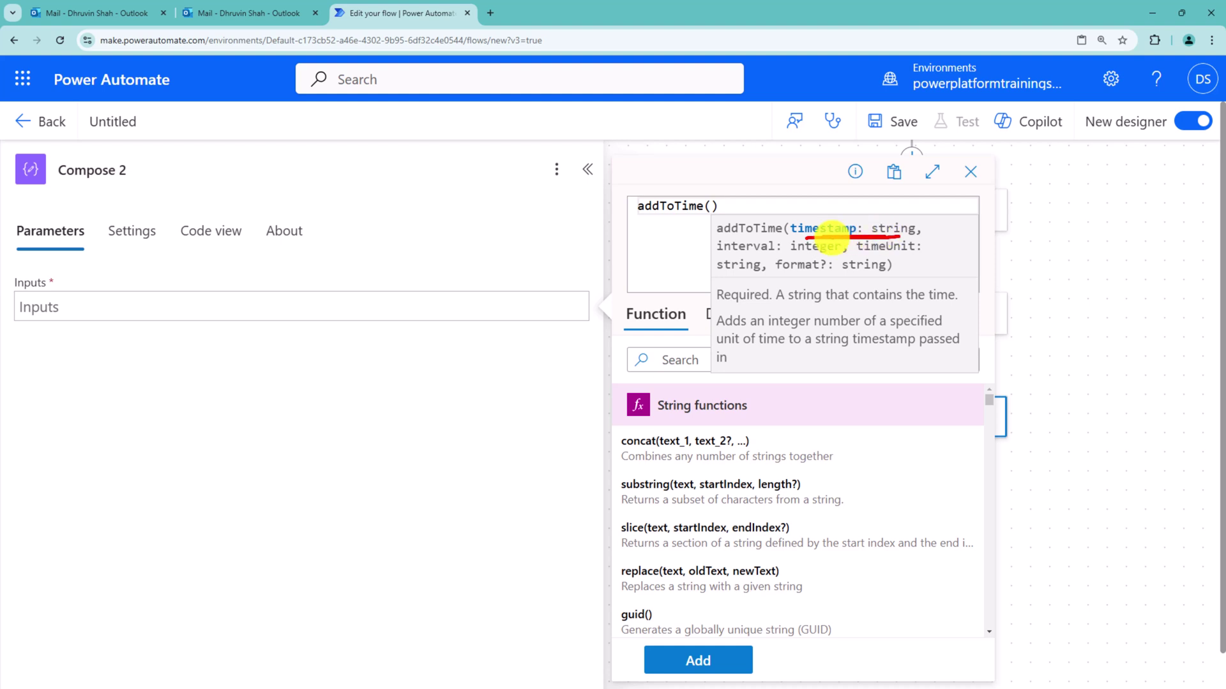
left_click_drag(716, 255, 804, 255)
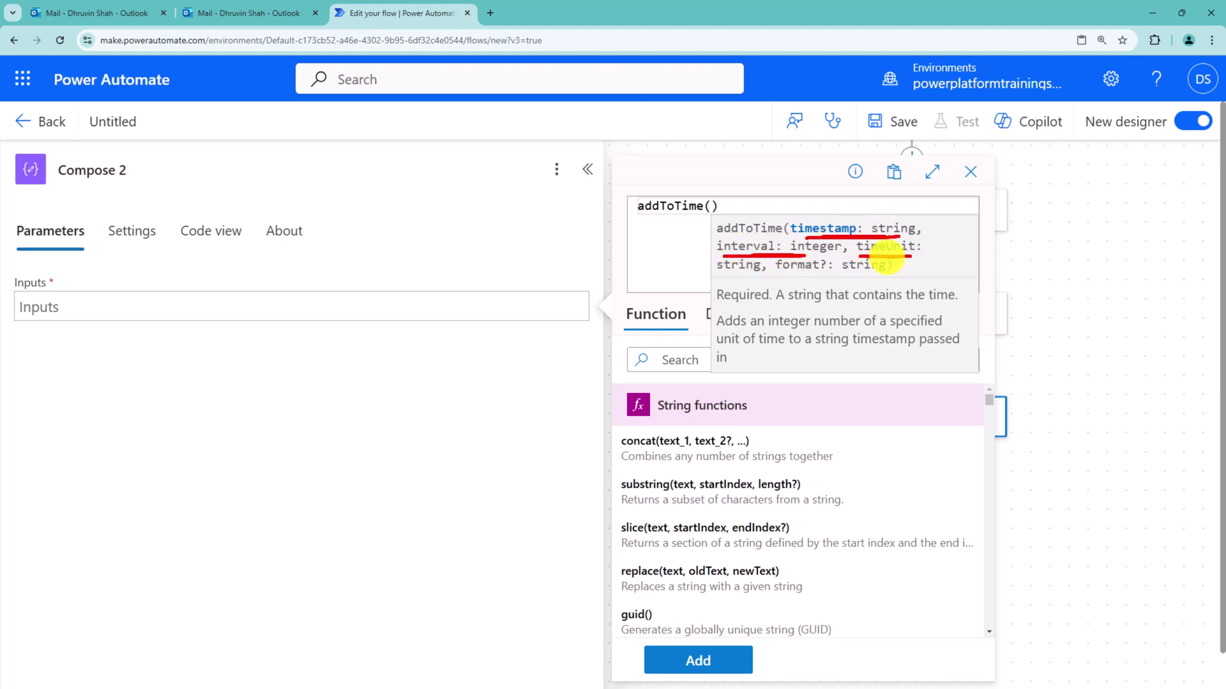
left_click_drag(717, 278, 847, 279)
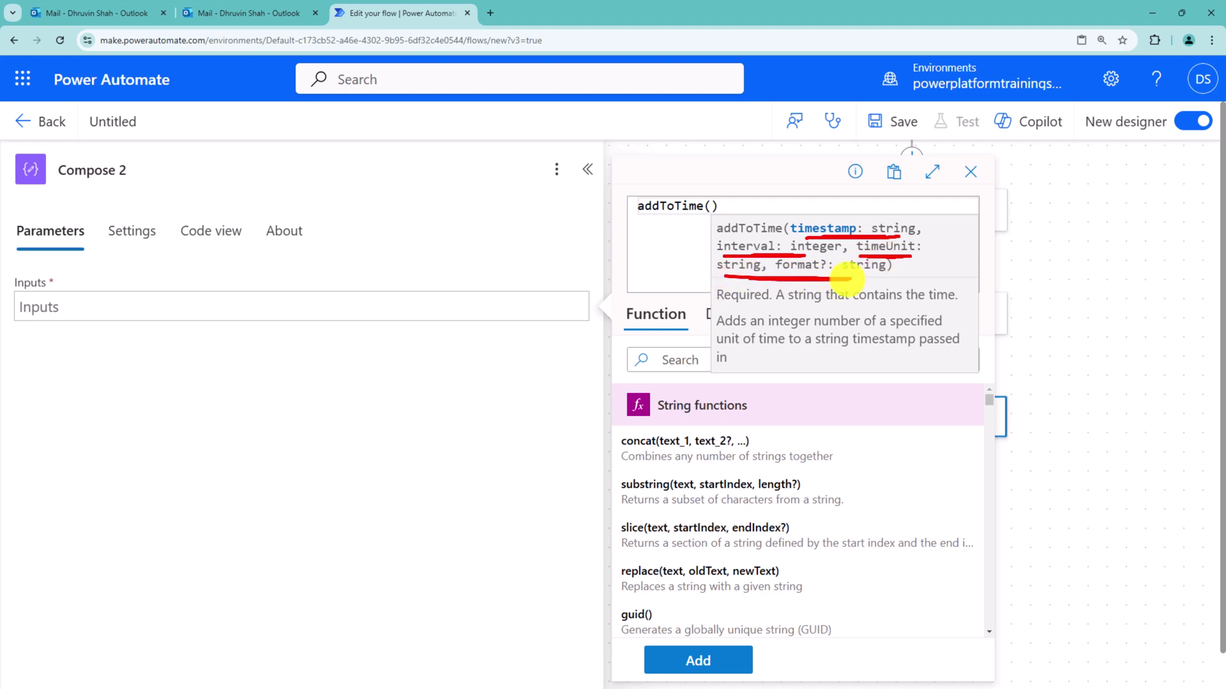
left_click(716, 211)
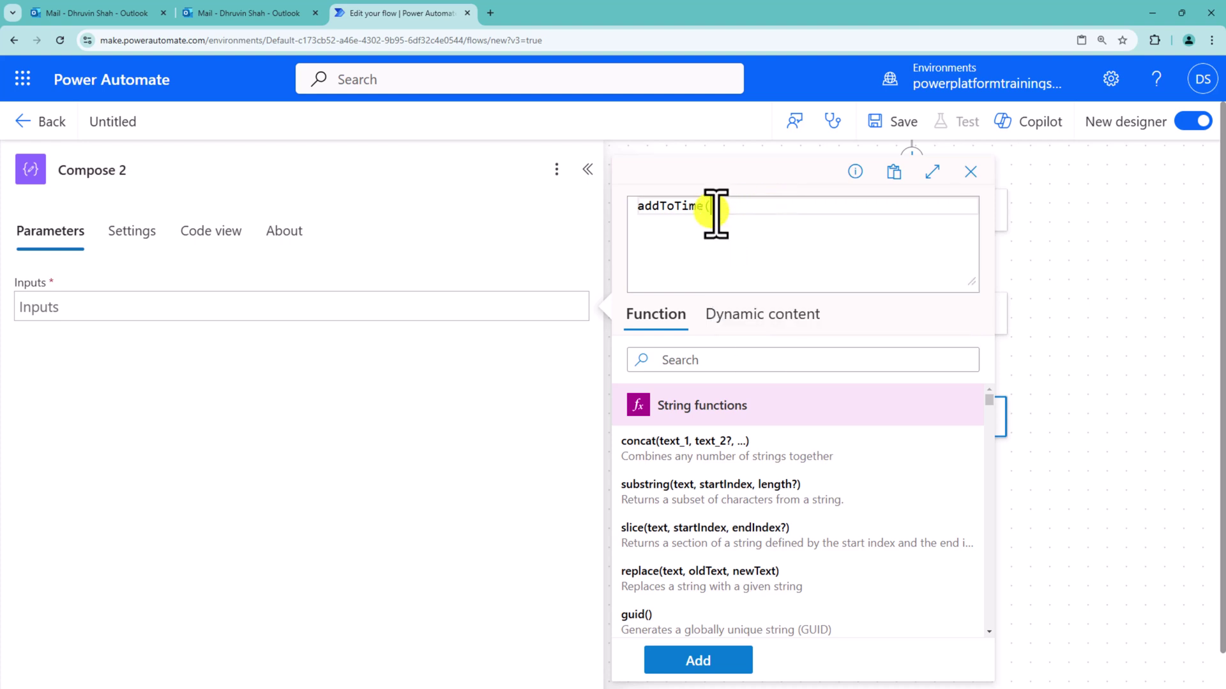
Step: Fill the expression as addToTime(outputs('Compose_1'),1,'Month') using Compose 1's output
left_click(756, 316)
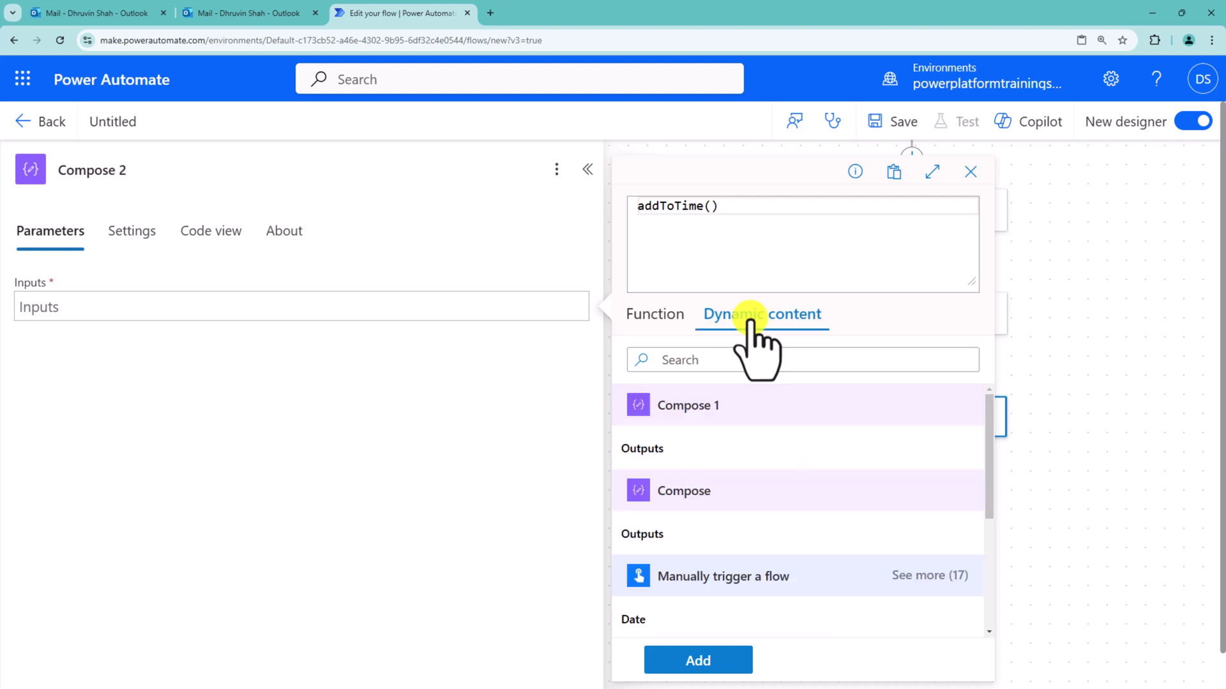
left_click(720, 452)
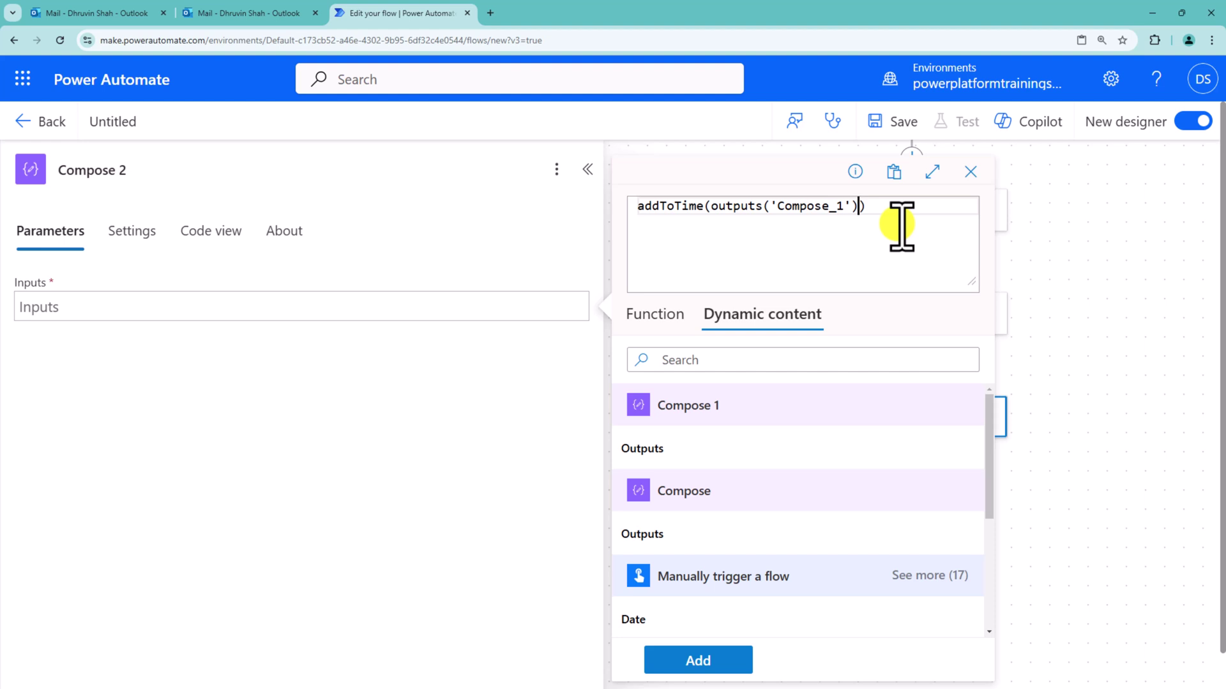
type(",")
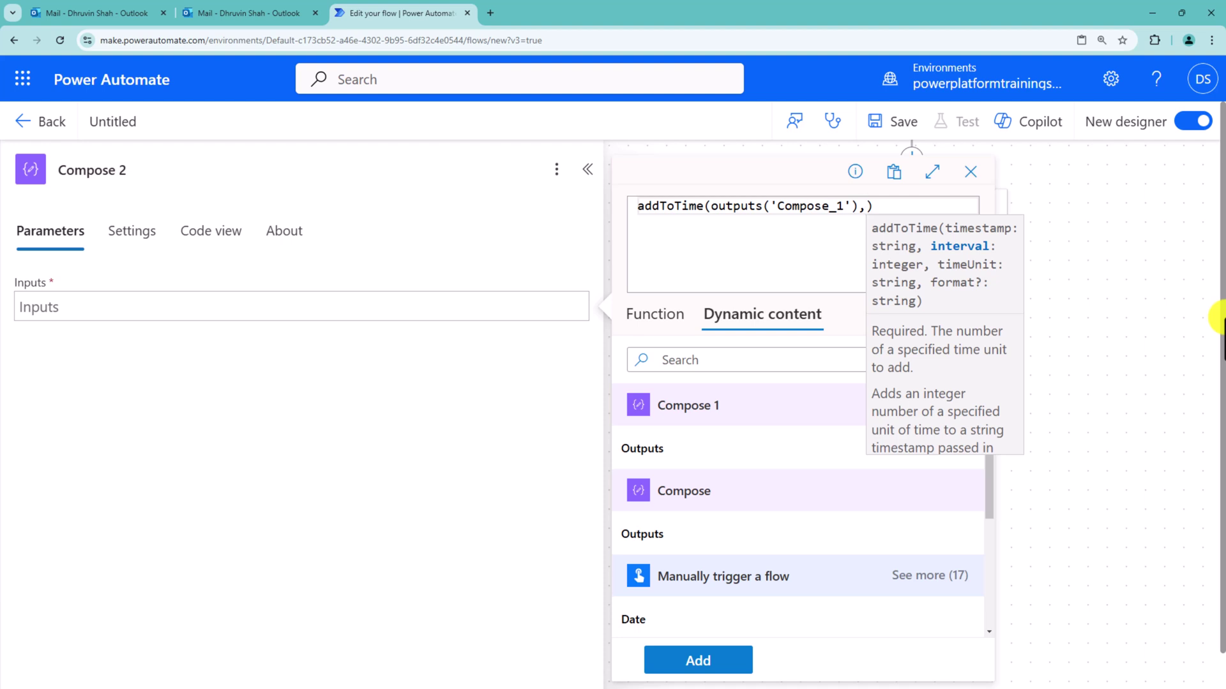
type("1")
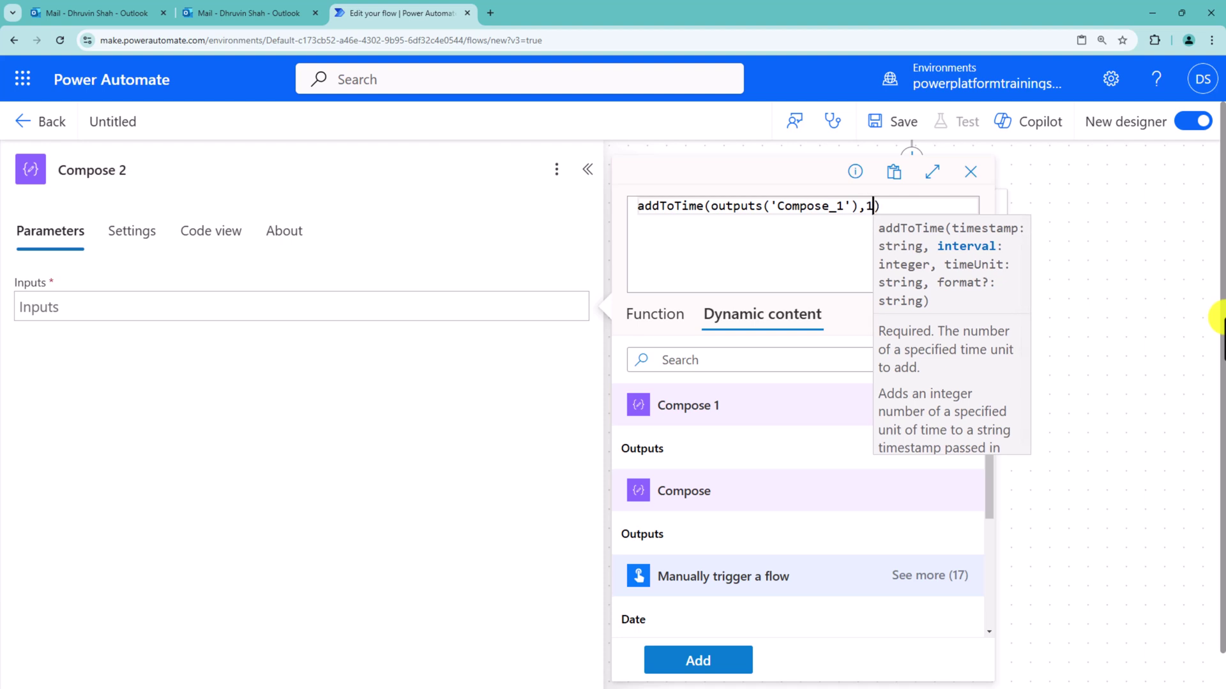
type(",")
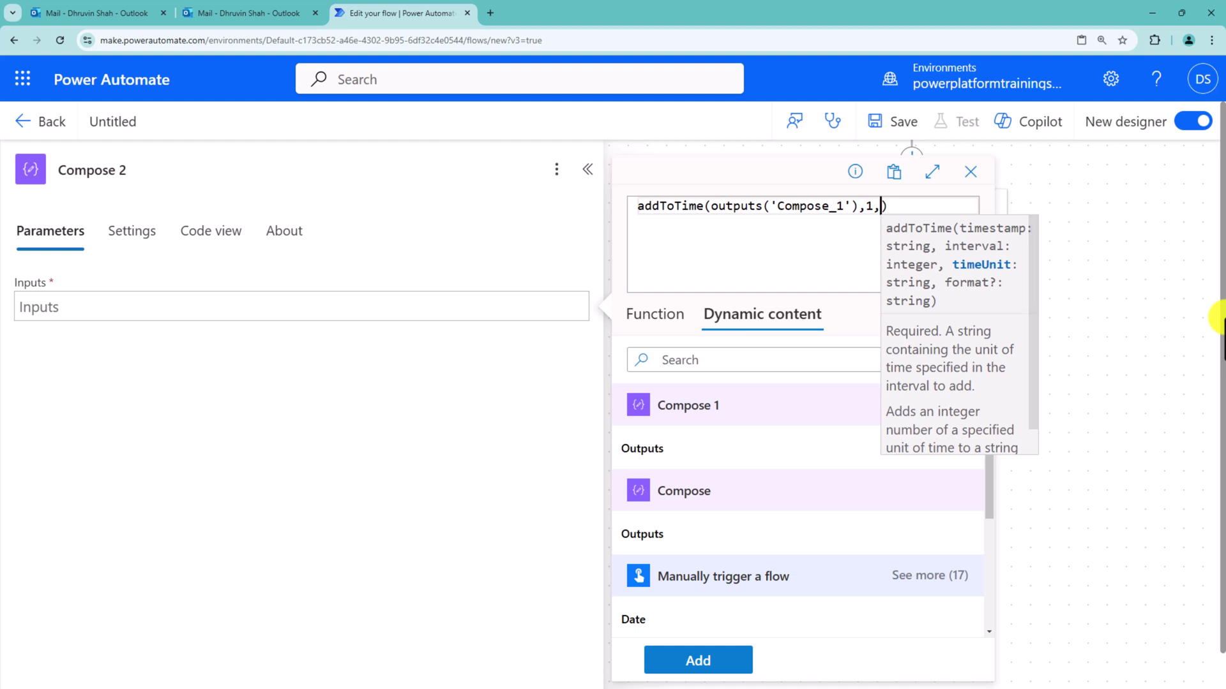
type("'Month")
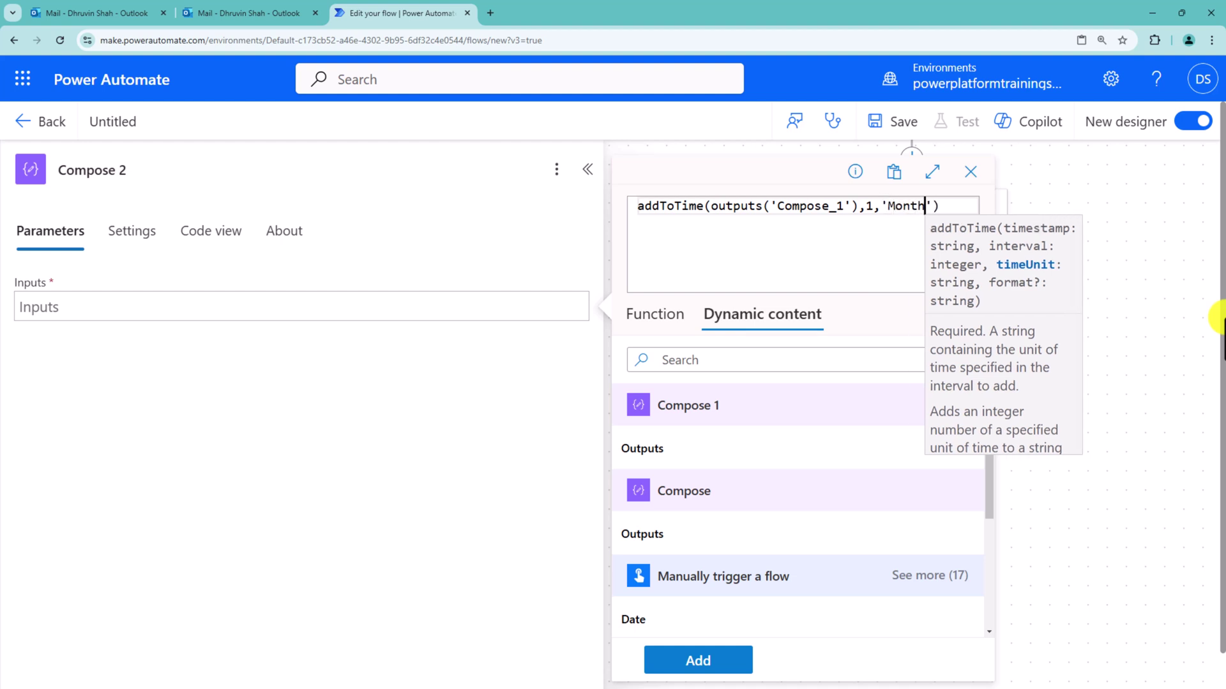
type("'")
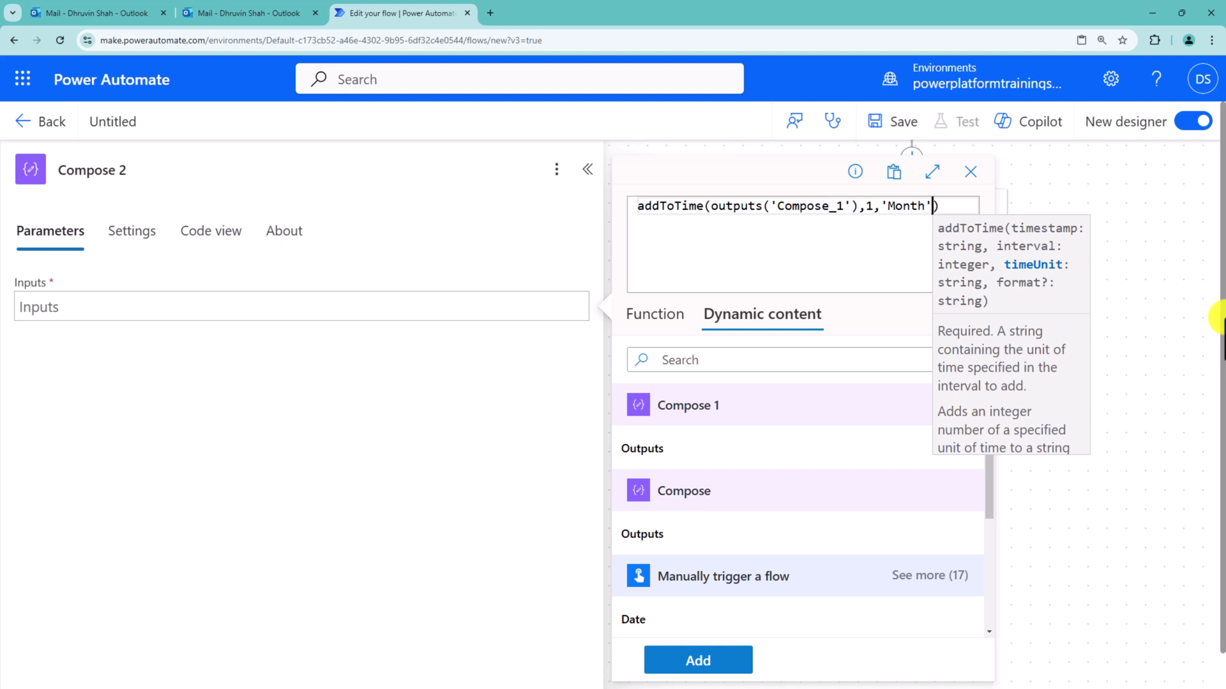
left_click(957, 206)
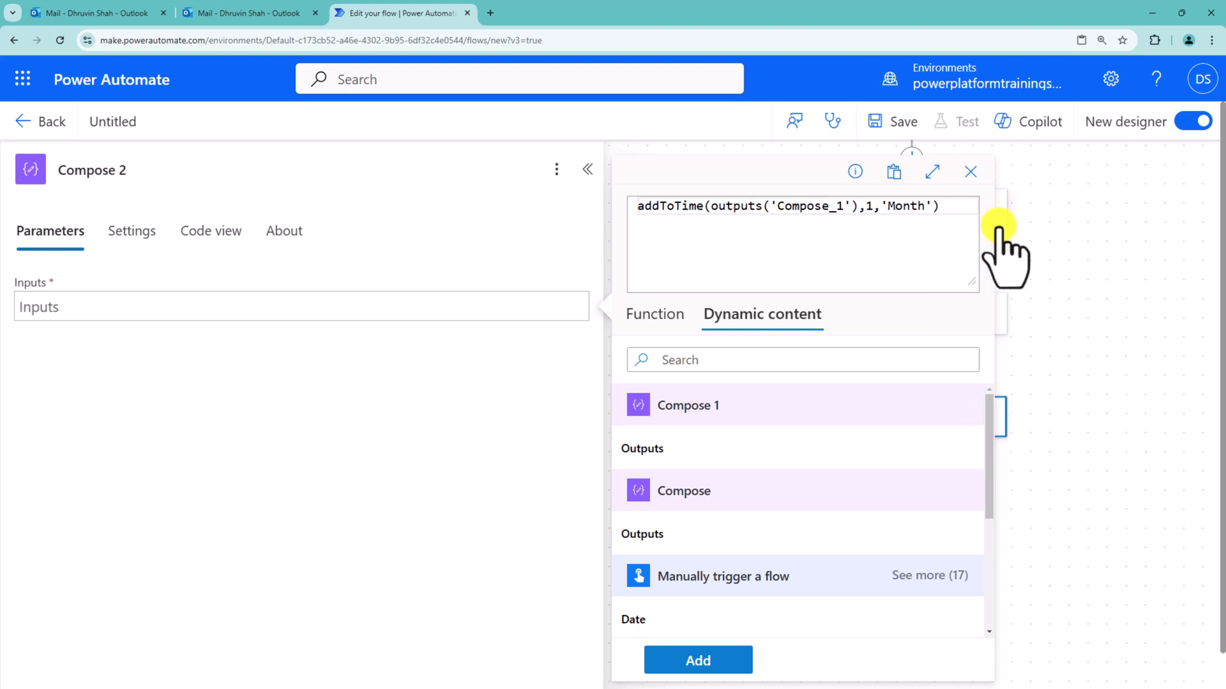
Step: Insert the addToTime expression into Compose 2's Inputs, then compare it with Compose 1's input
left_click(720, 664)
left_click(877, 424)
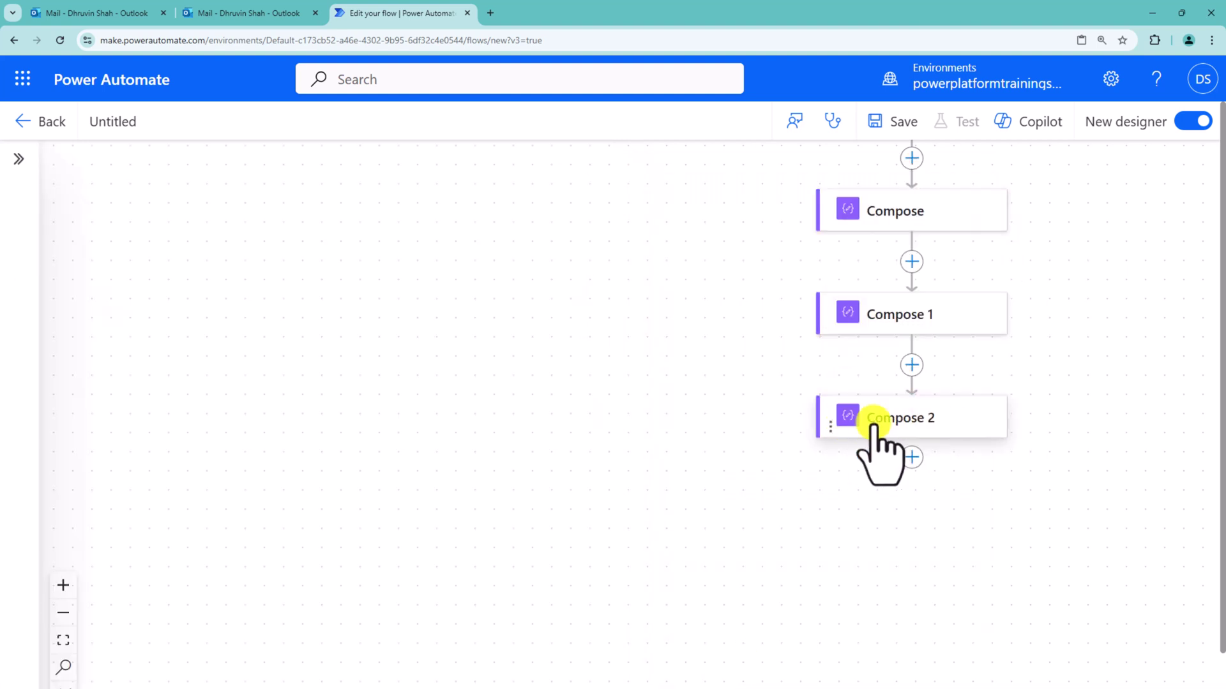
left_click(922, 320)
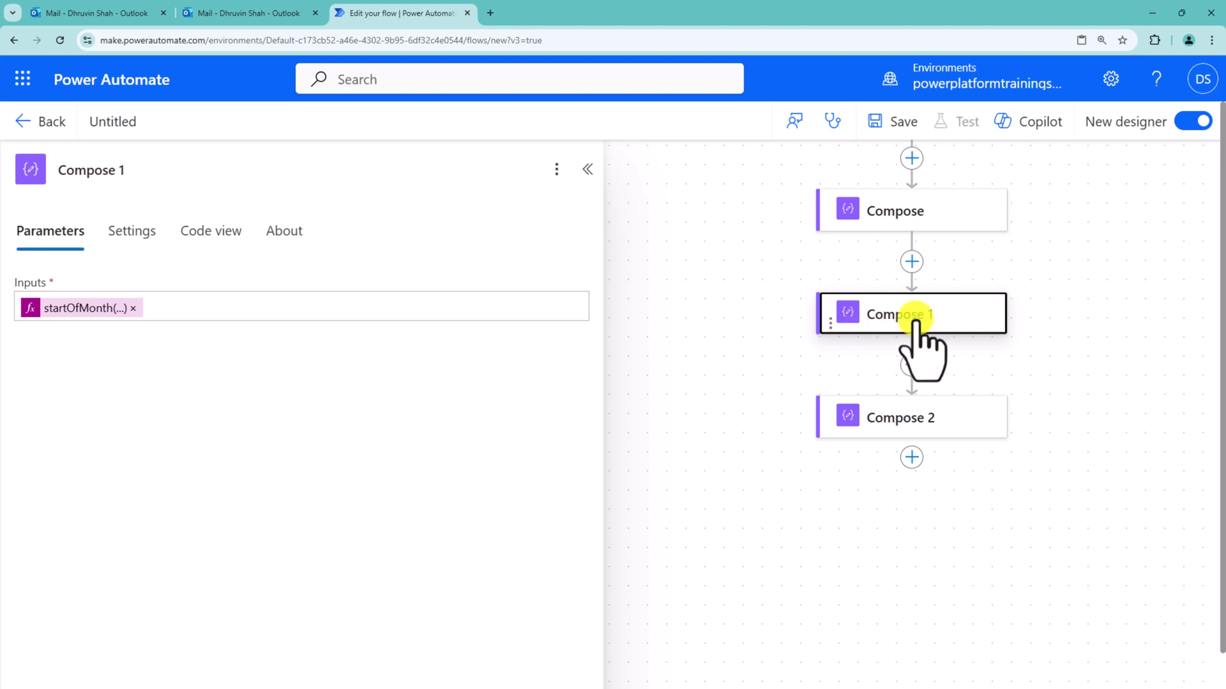
left_click(875, 416)
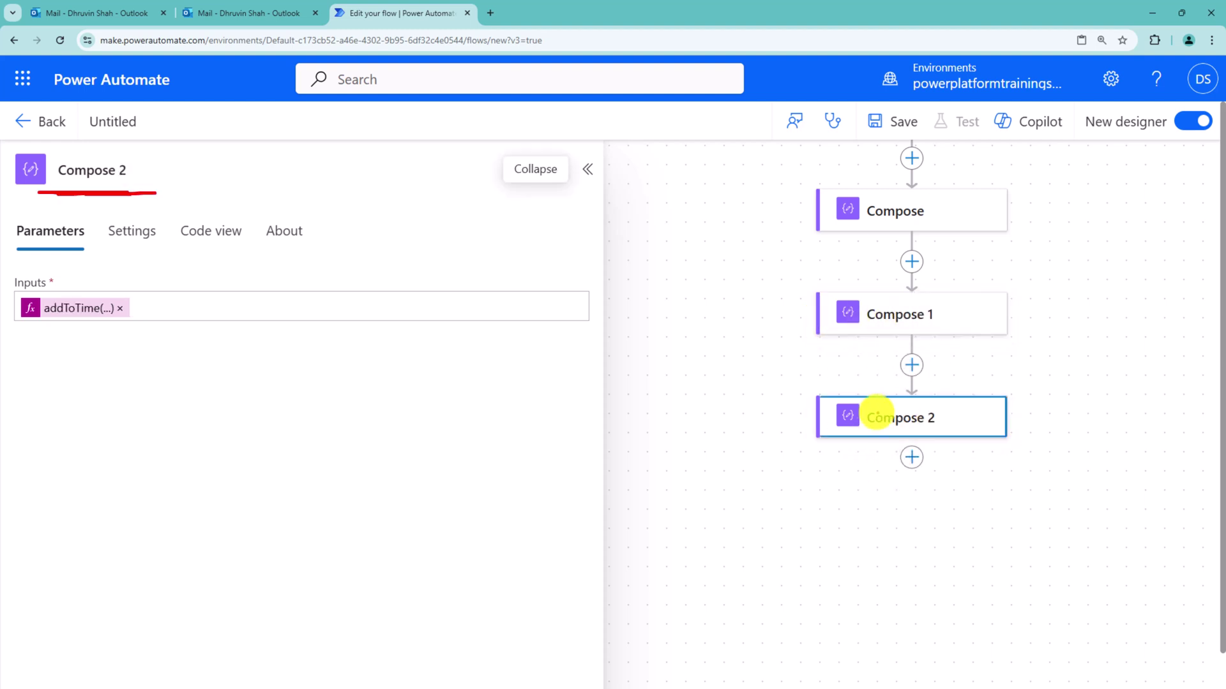
left_click_drag(810, 429, 782, 437)
left_click_drag(29, 323, 90, 324)
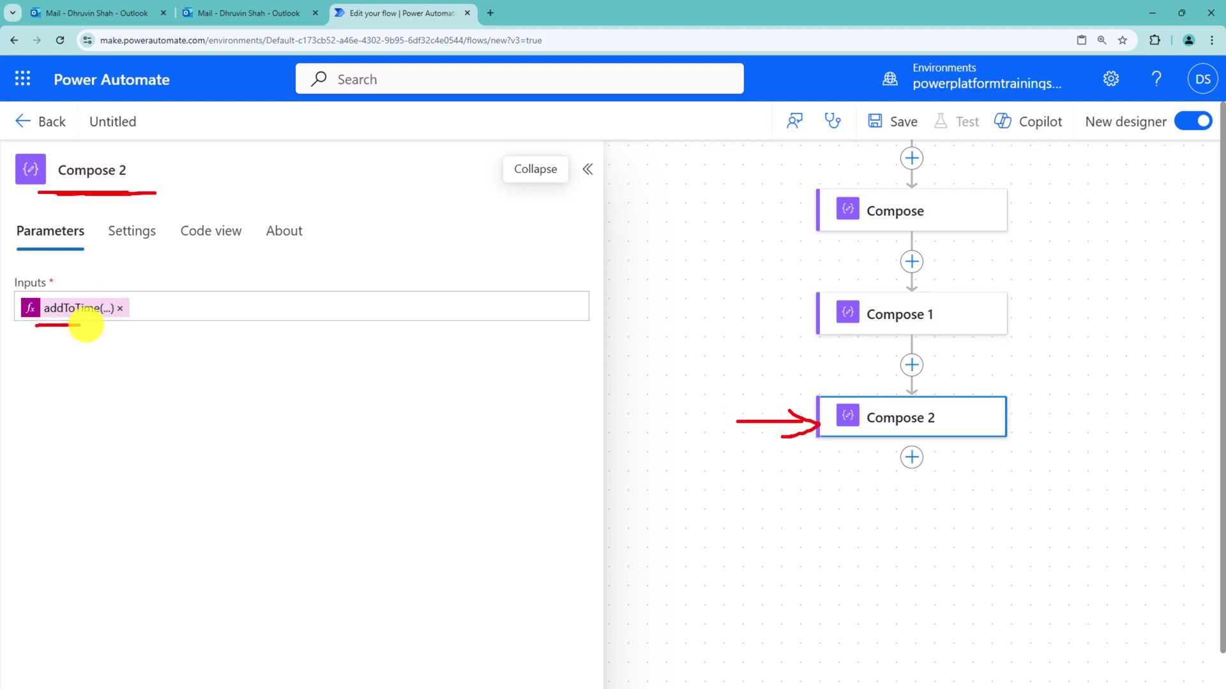
mouse_move(55, 408)
left_mouse_down()
mouse_move(49, 353)
mouse_move(70, 369)
left_mouse_up()
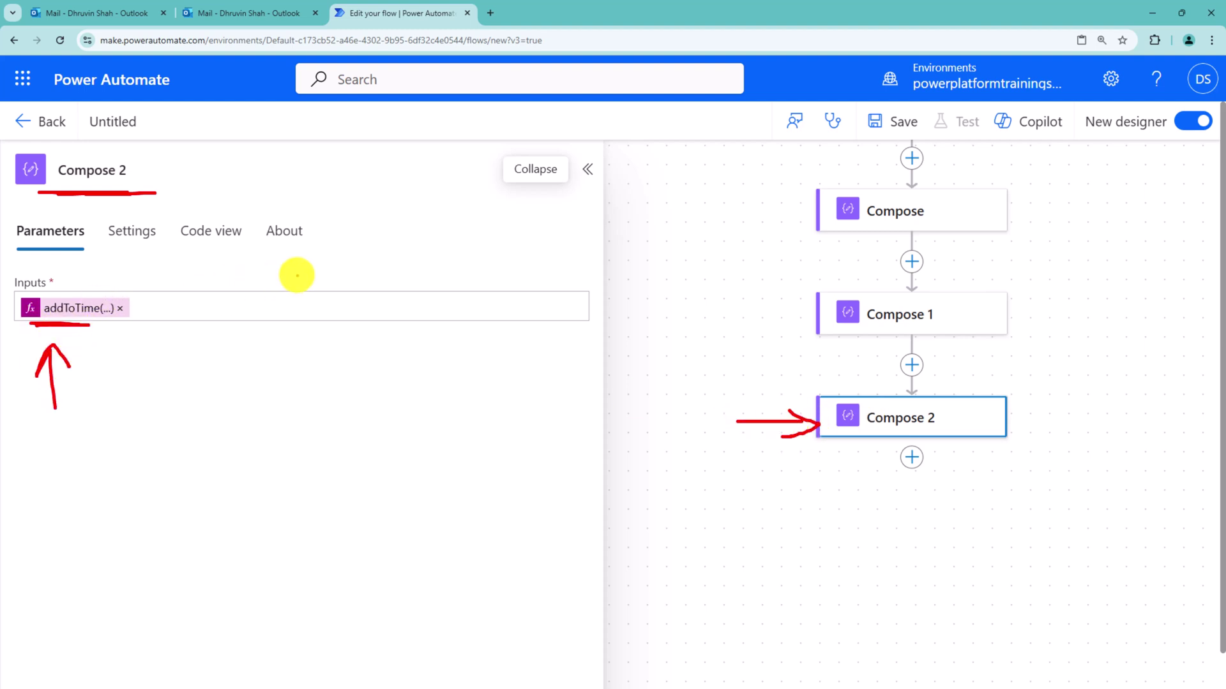
left_click_drag(290, 271, 333, 281)
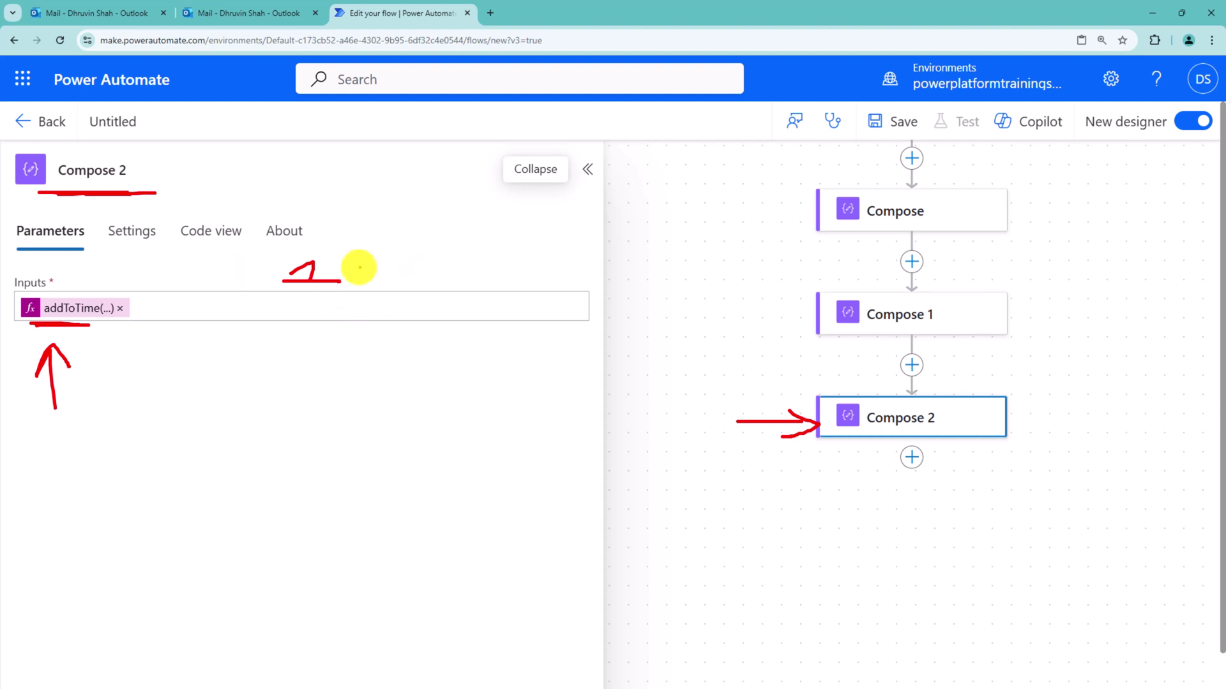
mouse_move(296, 370)
left_mouse_down()
mouse_move(301, 389)
mouse_move(332, 393)
mouse_move(407, 360)
mouse_move(428, 379)
mouse_move(472, 375)
left_mouse_up()
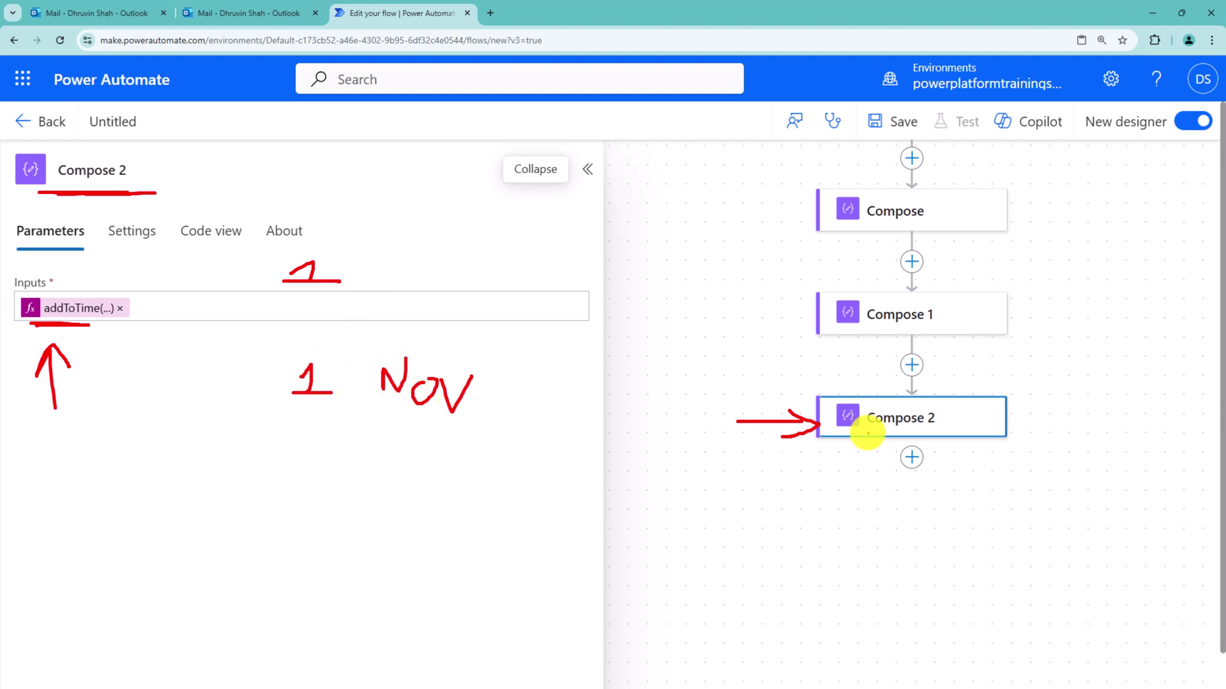
key("Escape")
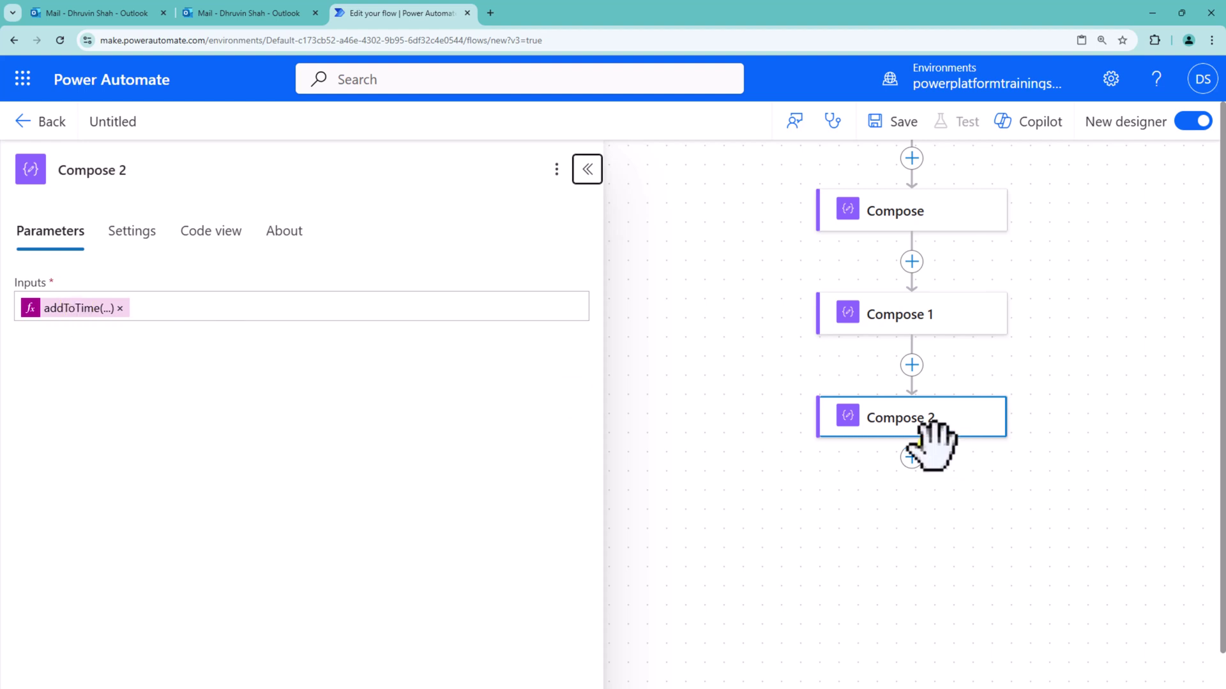
Step: Add a Data Operation Compose action, Compose 3, after Compose 2 and open its expression editor
left_click(912, 457)
left_click(1003, 458)
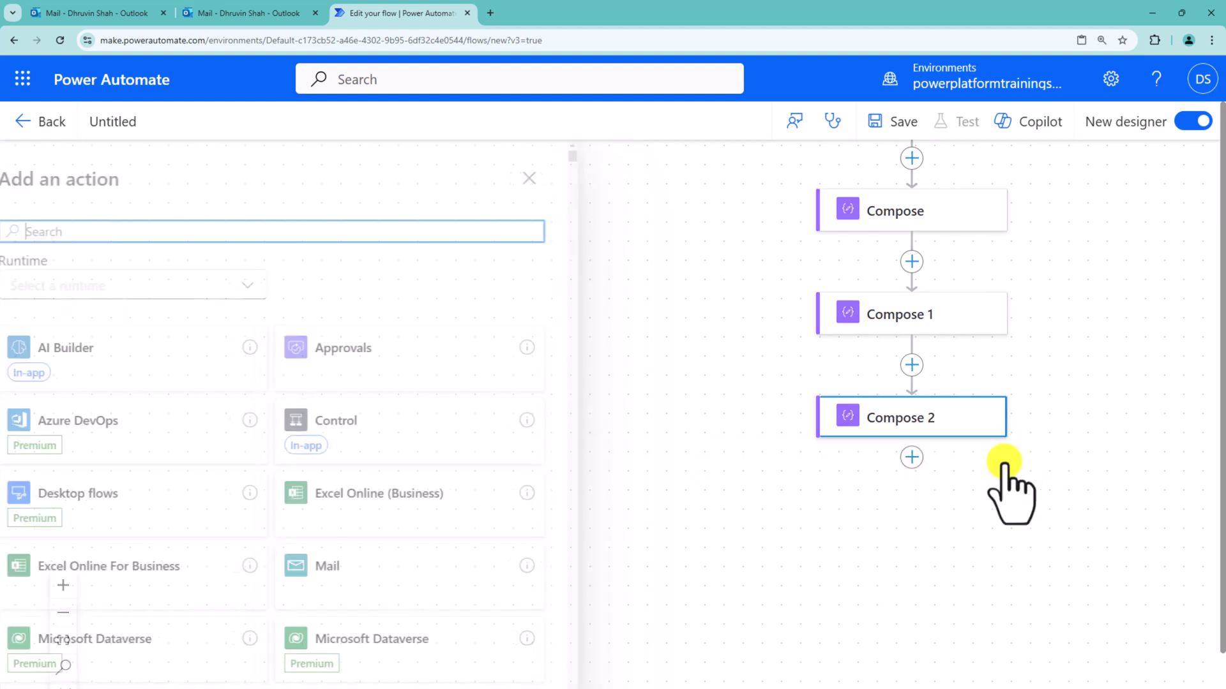
type("com")
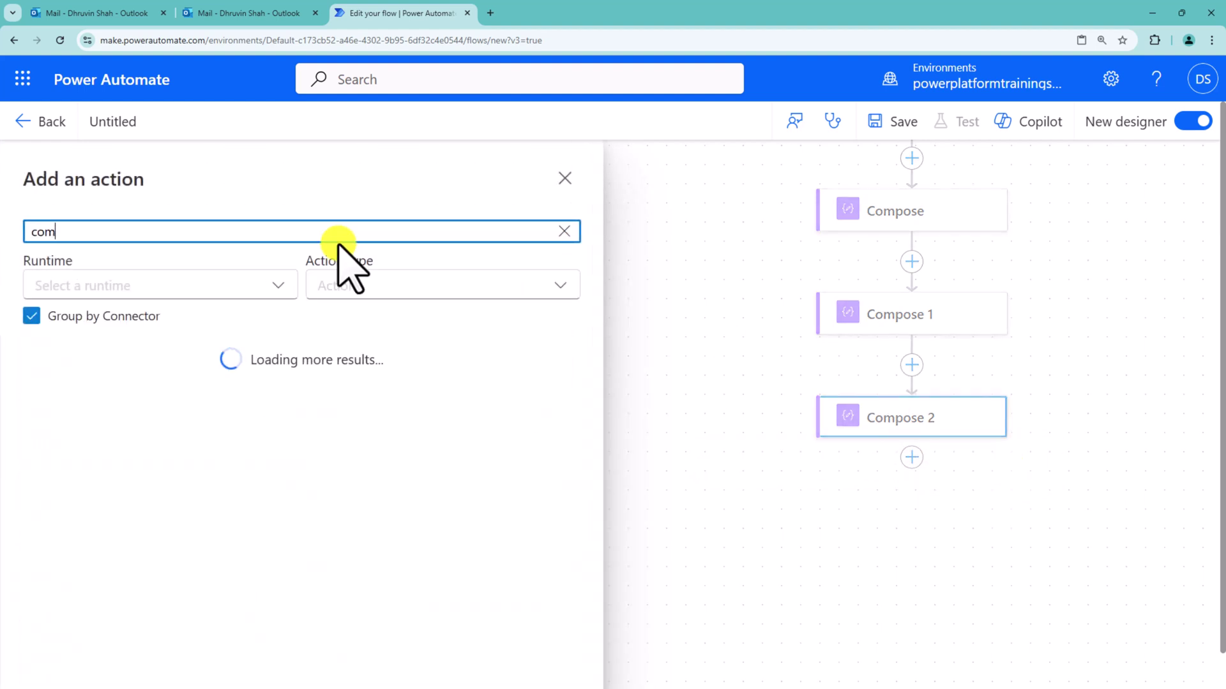
type("pose")
left_click(230, 422)
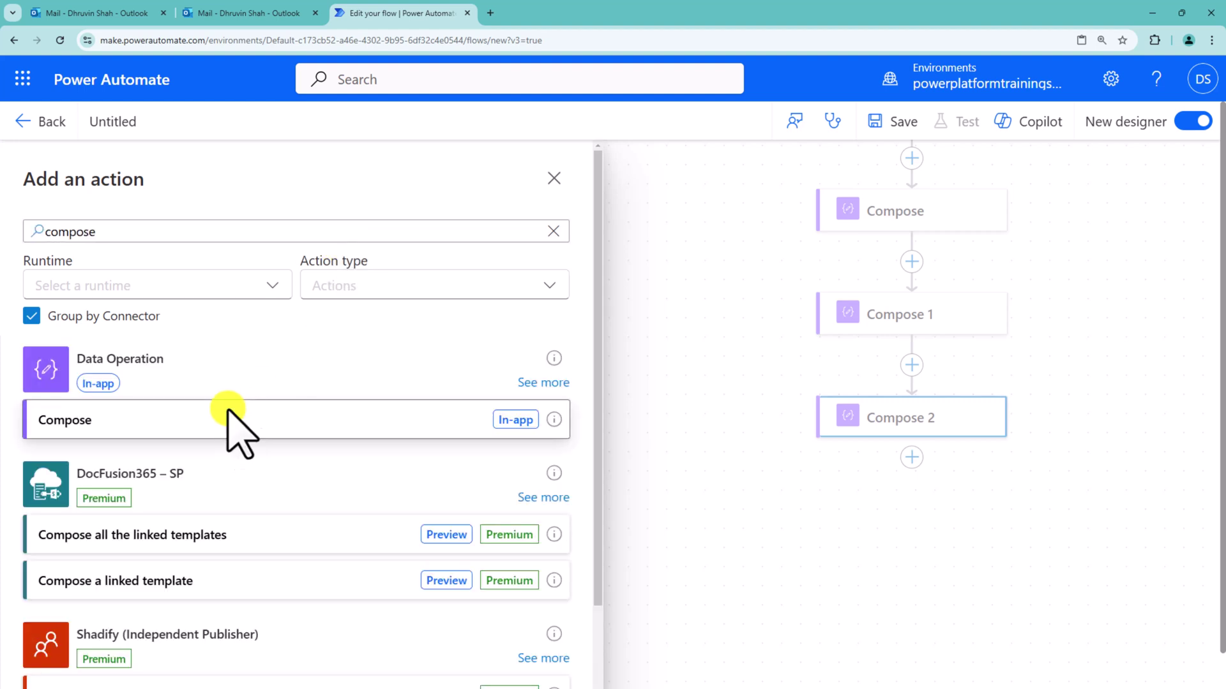
left_click(240, 307)
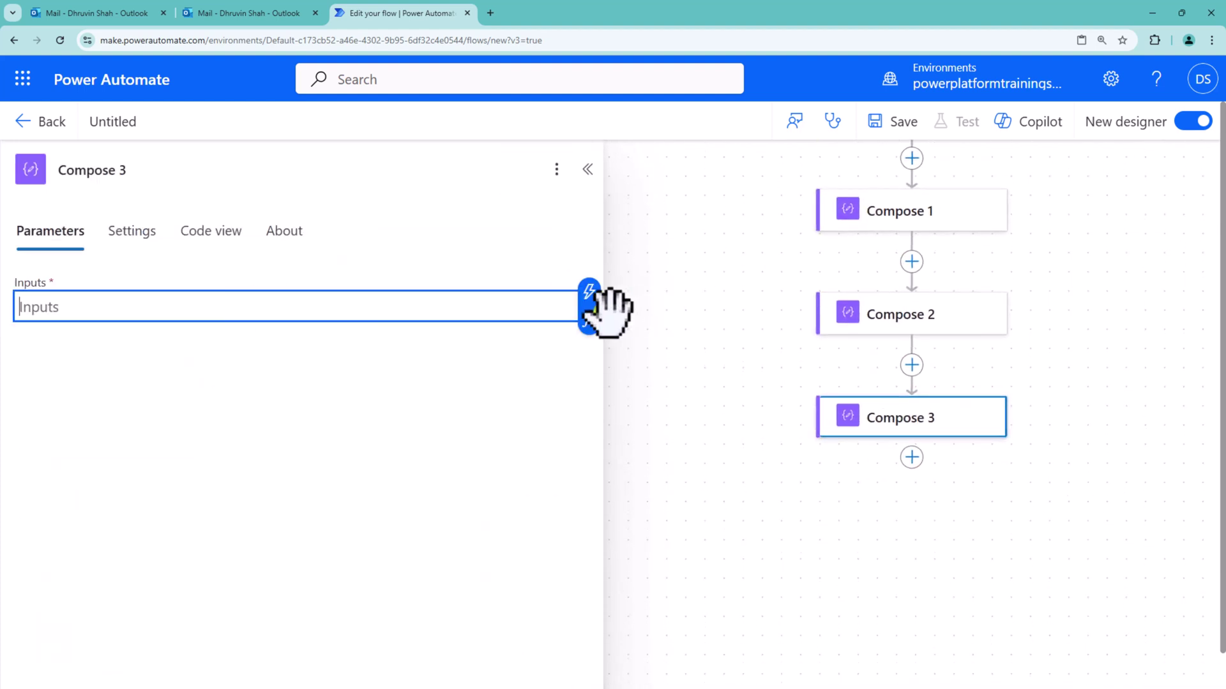
mouse_move(830, 339)
left_mouse_down()
mouse_move(1007, 306)
mouse_move(906, 345)
left_mouse_up()
mouse_move(692, 307)
left_mouse_down()
mouse_move(810, 315)
mouse_move(763, 339)
left_mouse_up()
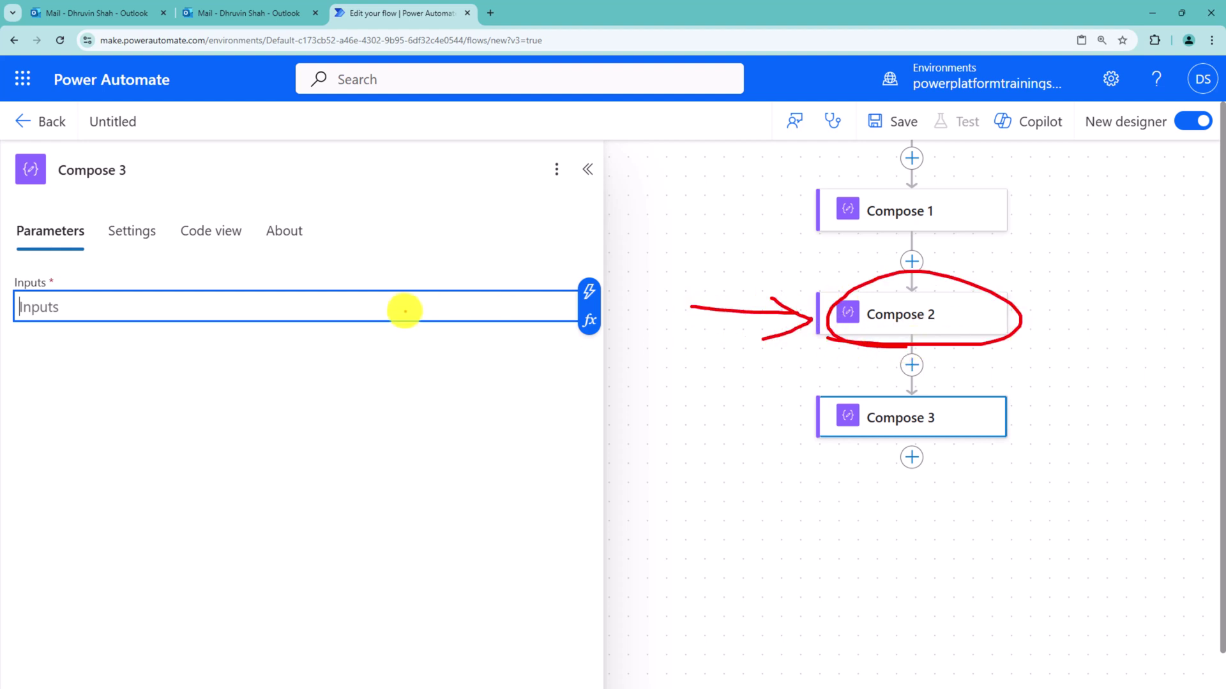
left_click_drag(254, 381, 228, 325)
left_click_drag(224, 357, 255, 345)
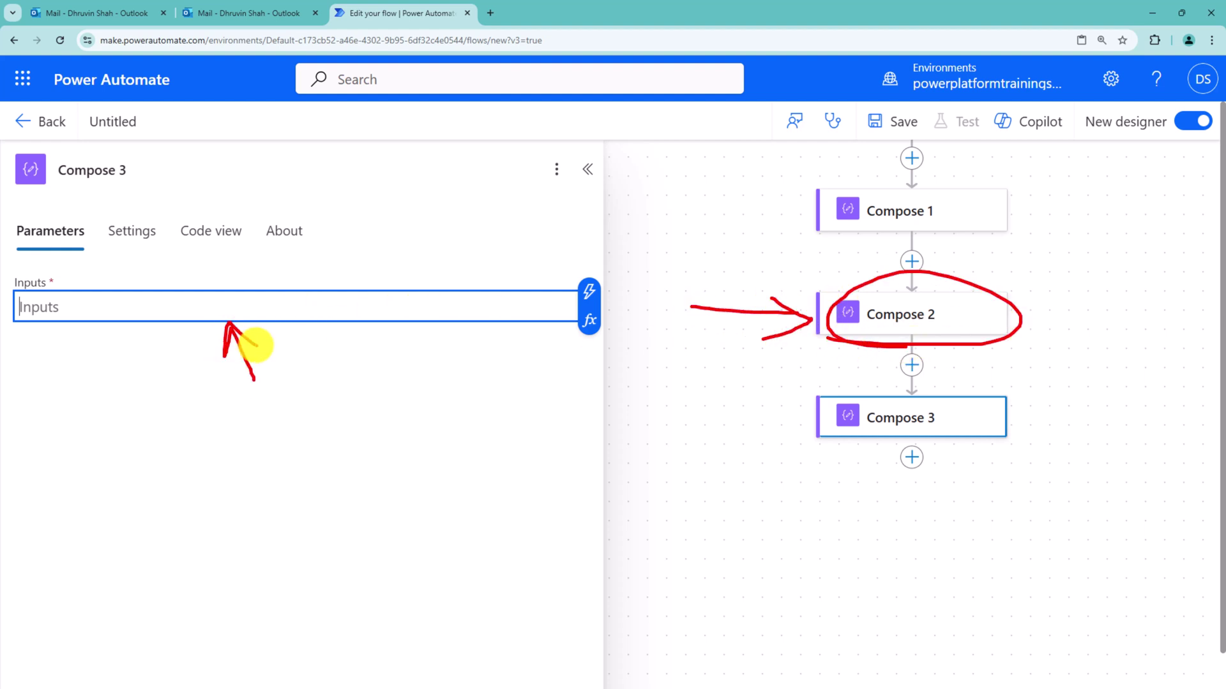
left_click(589, 320)
Step: Set Compose 3's input to addDays(outputs('Compose_2'),-1) and close its details
type("a")
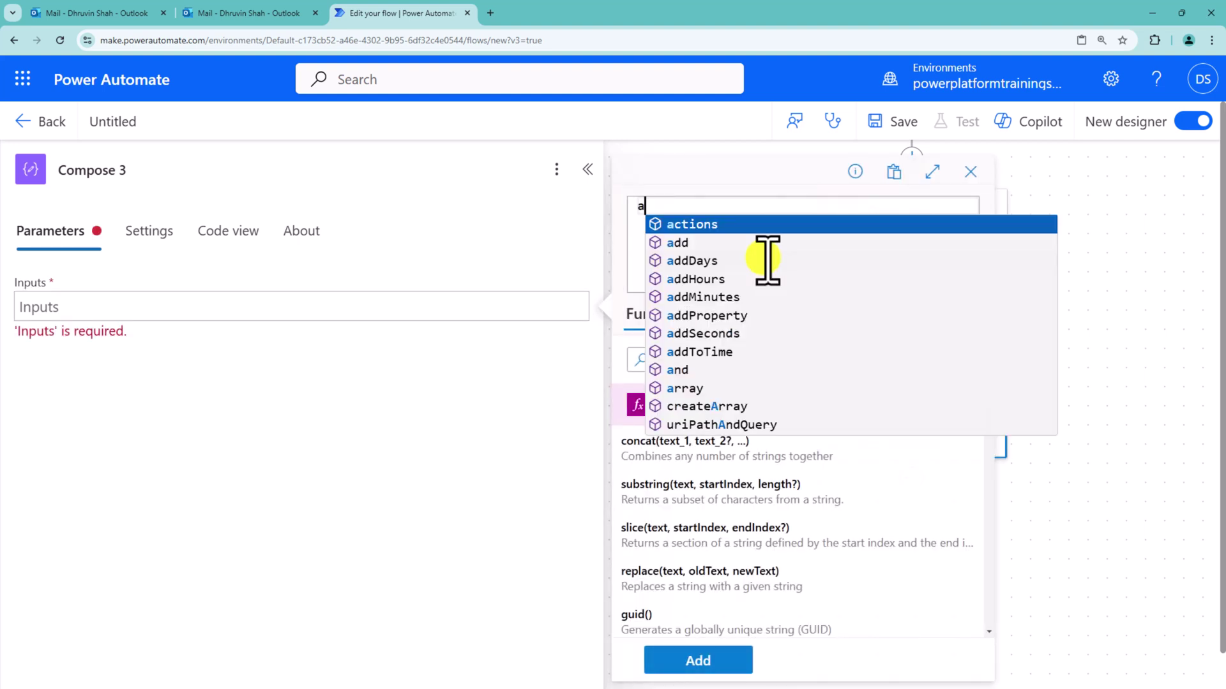
type("dd")
left_click(773, 244)
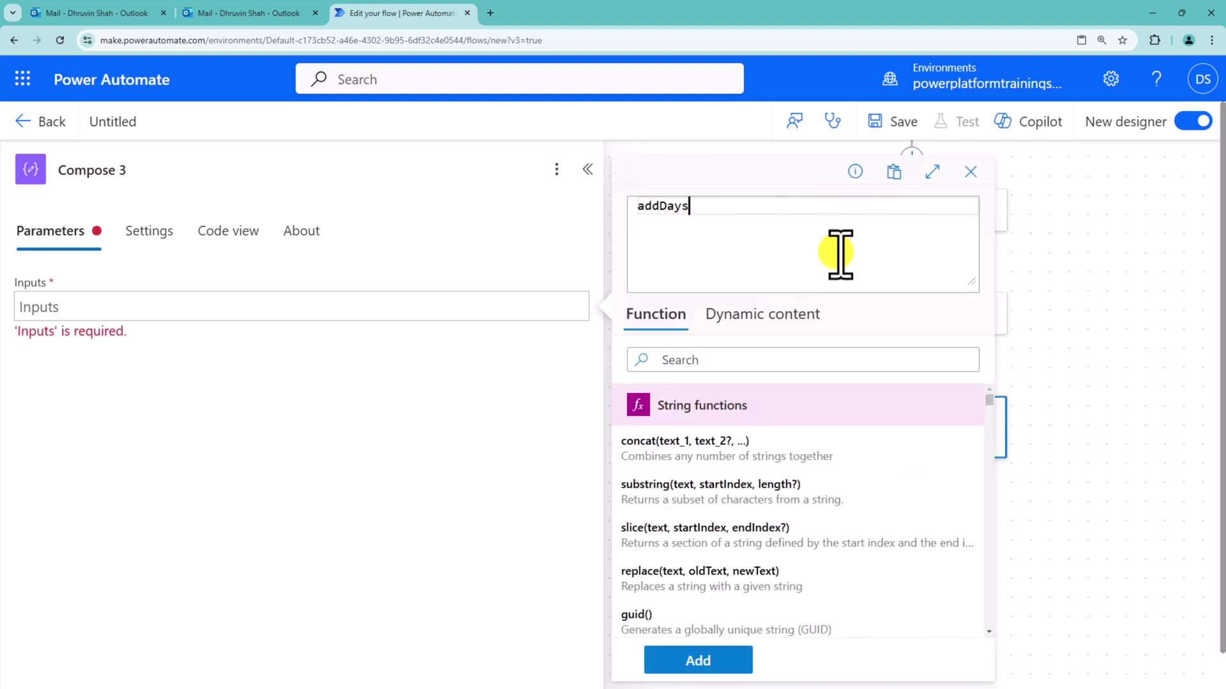
type("(")
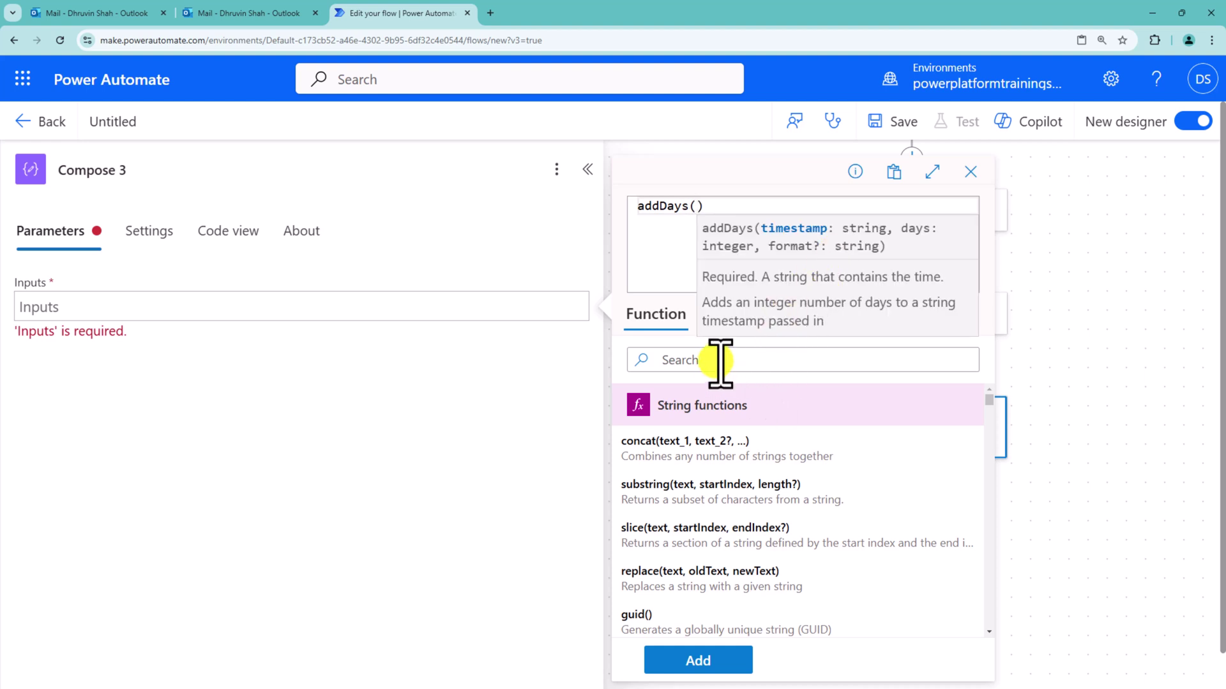
left_click(774, 319)
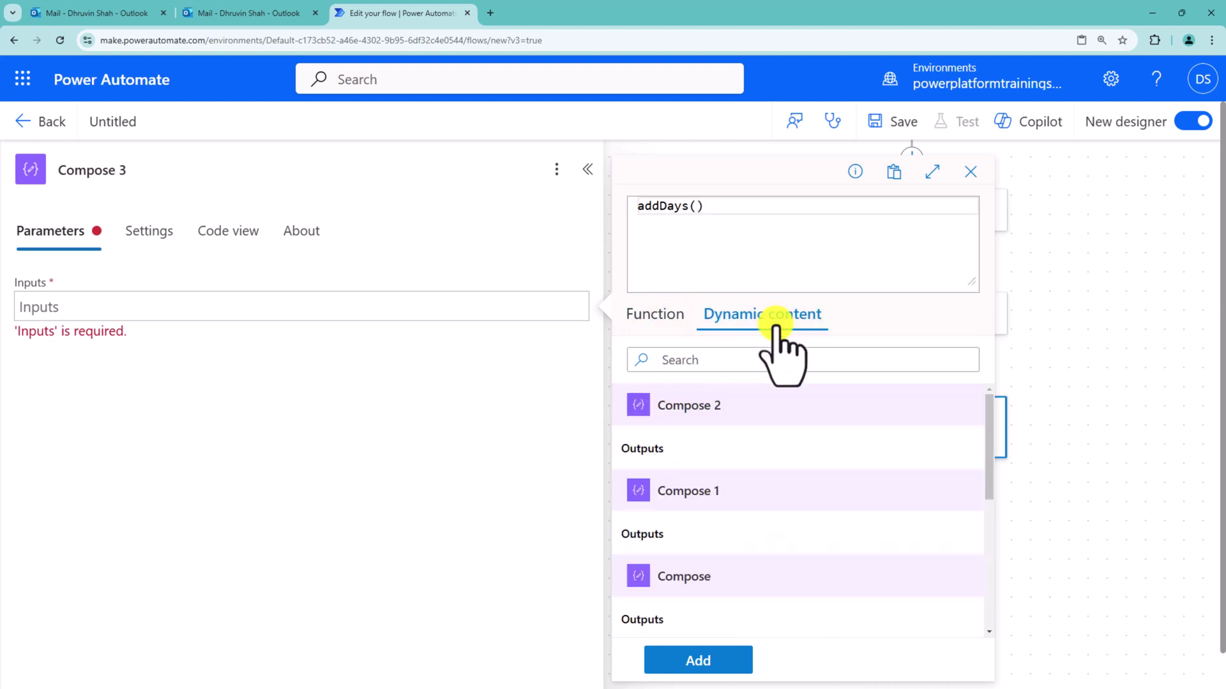
left_click(723, 450)
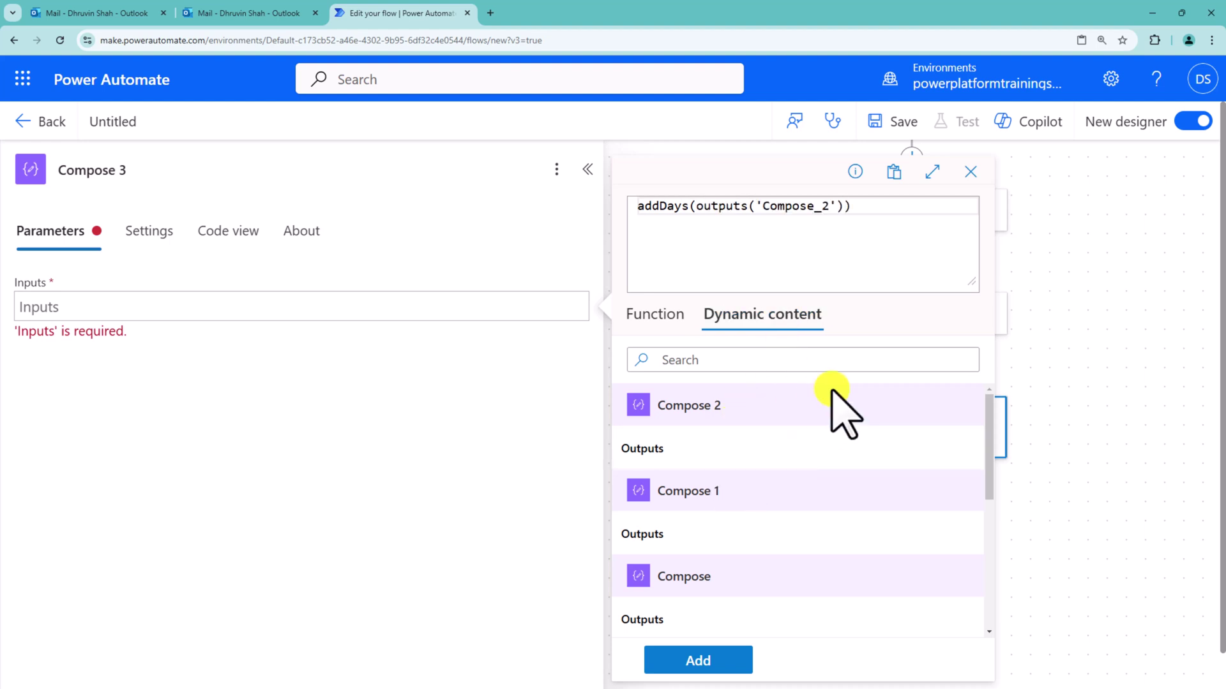
type(",")
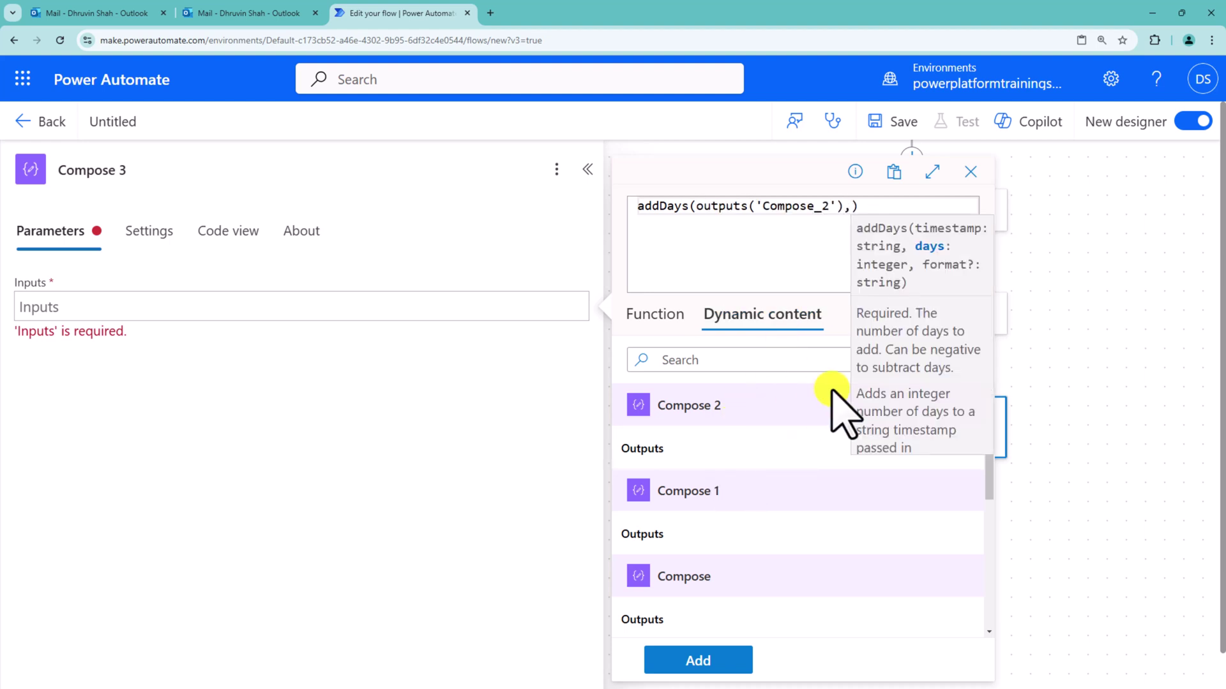
type("1")
type("-")
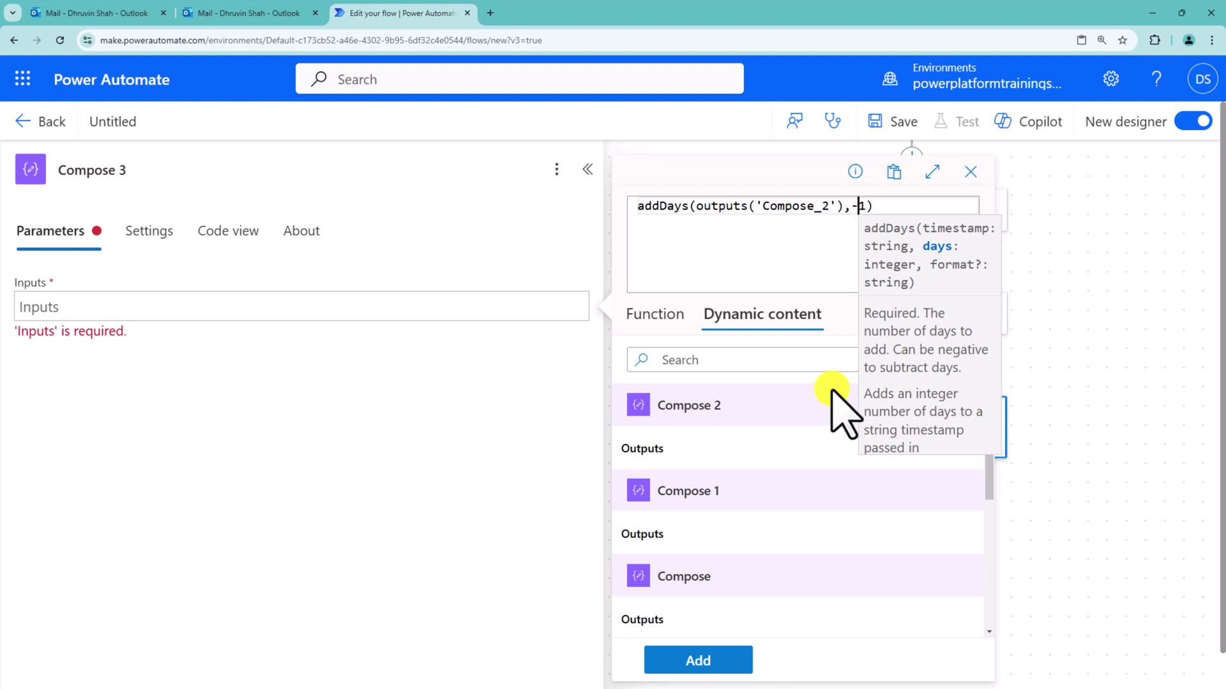
left_click(938, 203)
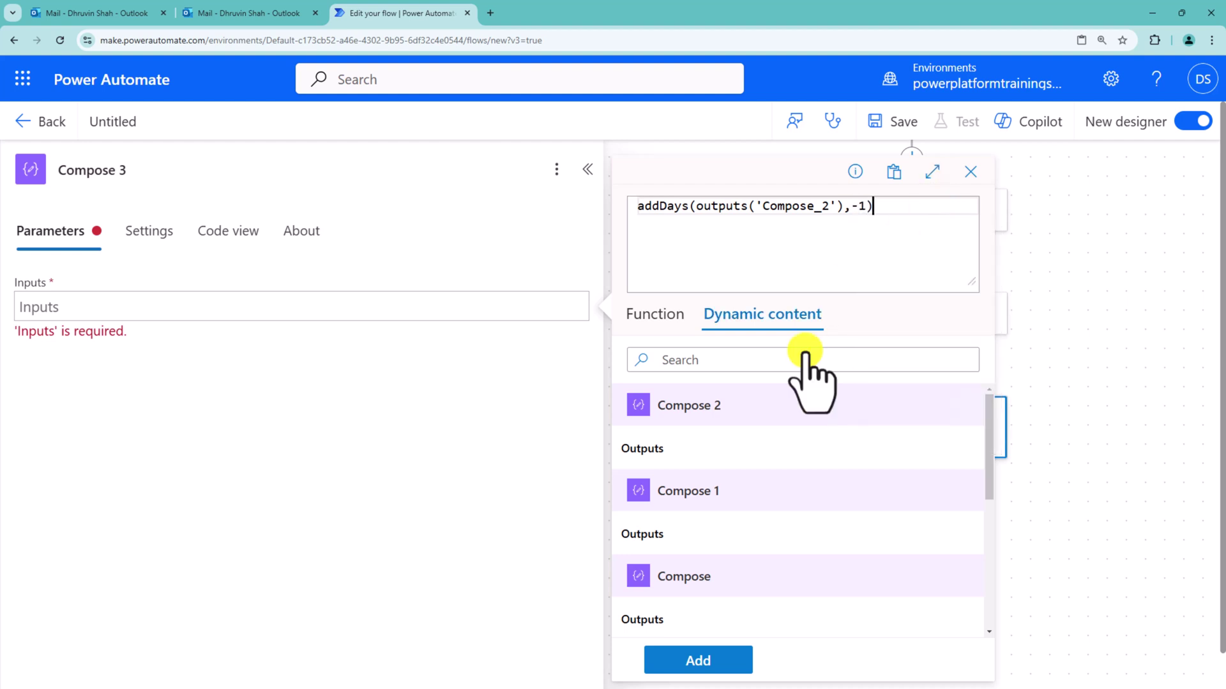
left_click(703, 664)
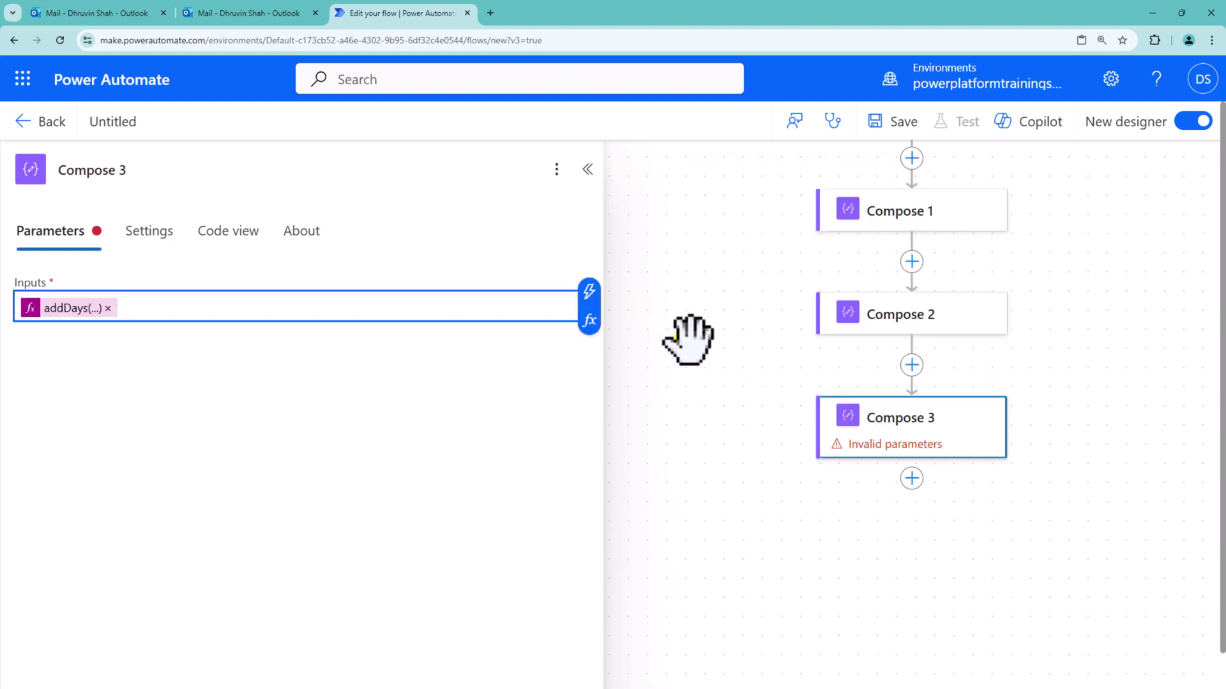
left_click(709, 337)
Step: Rename the flow to 'Get End of Month', save it, and start a manual test
left_click(913, 124)
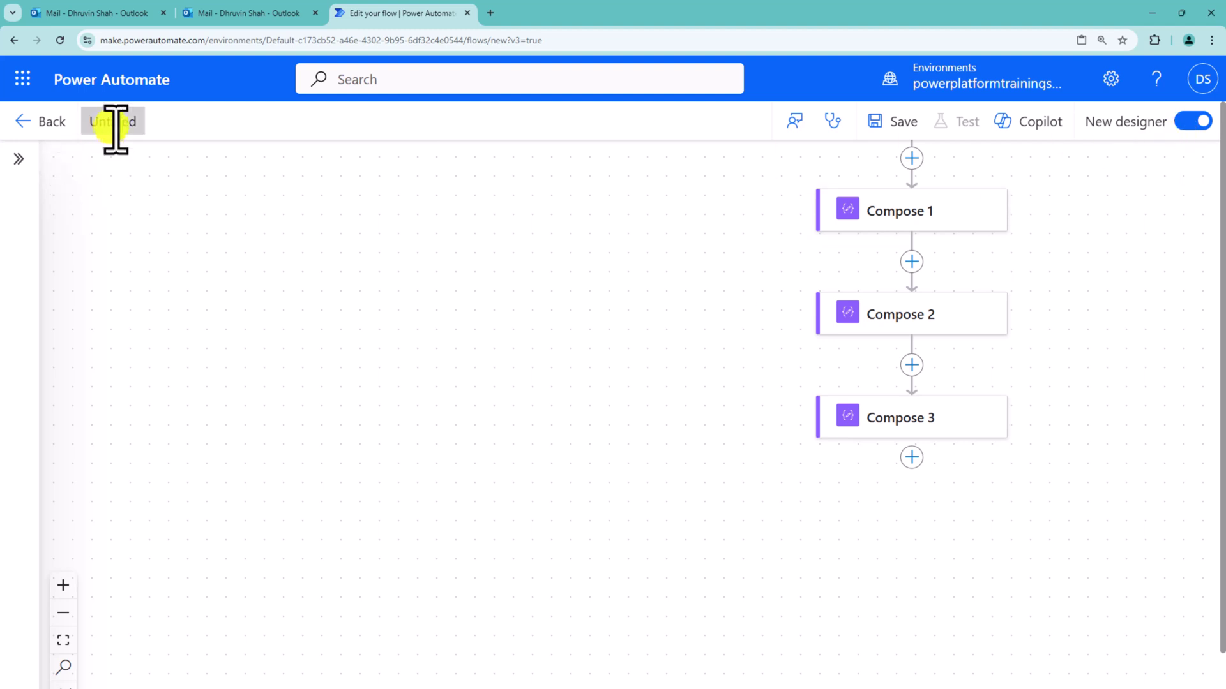
left_click(976, 123)
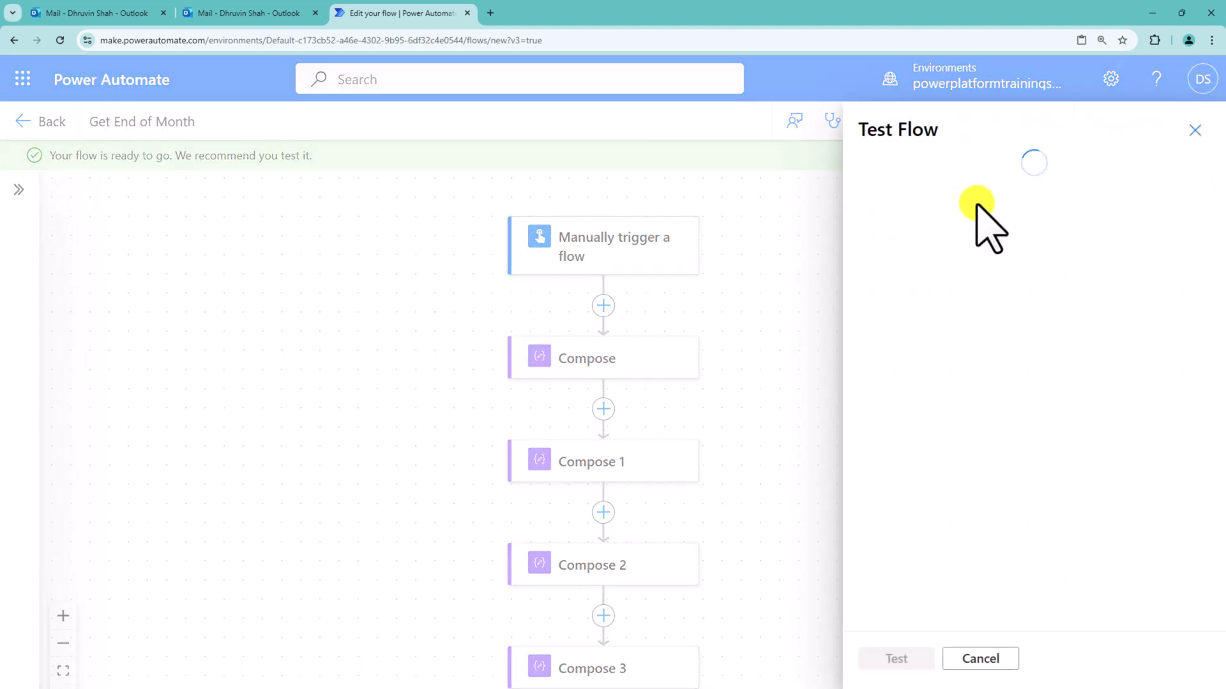
left_click(900, 660)
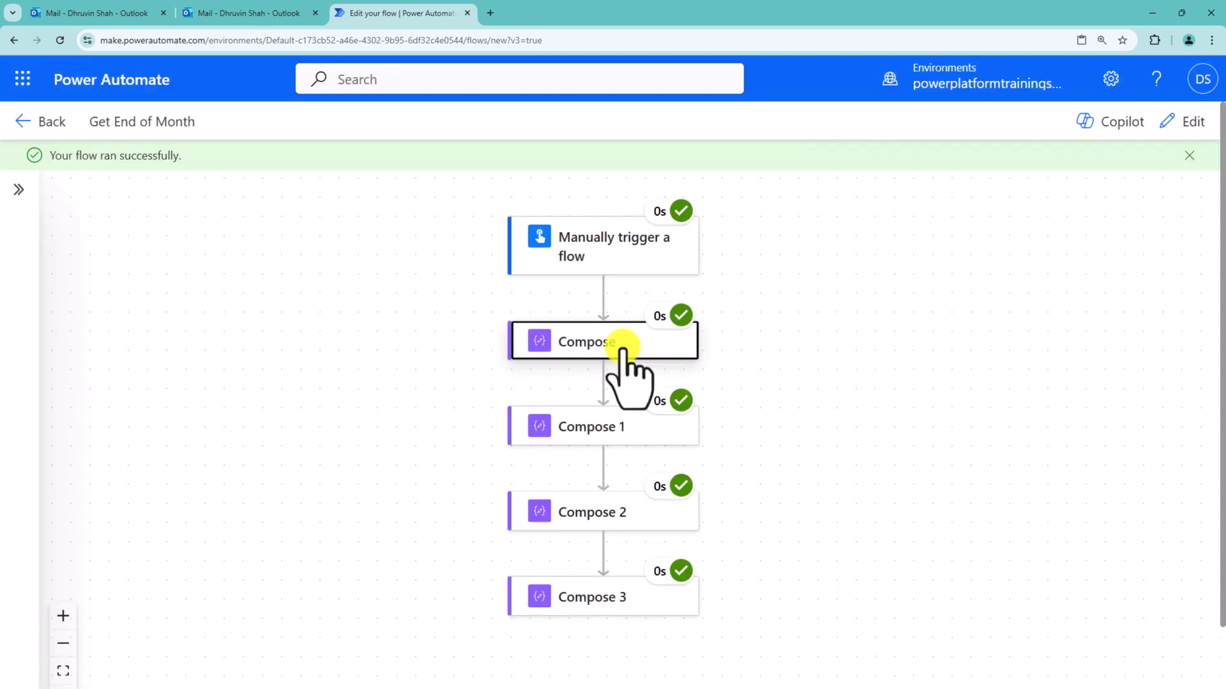
Step: Review the Compose step's run output, 2024-10-28
left_click(624, 345)
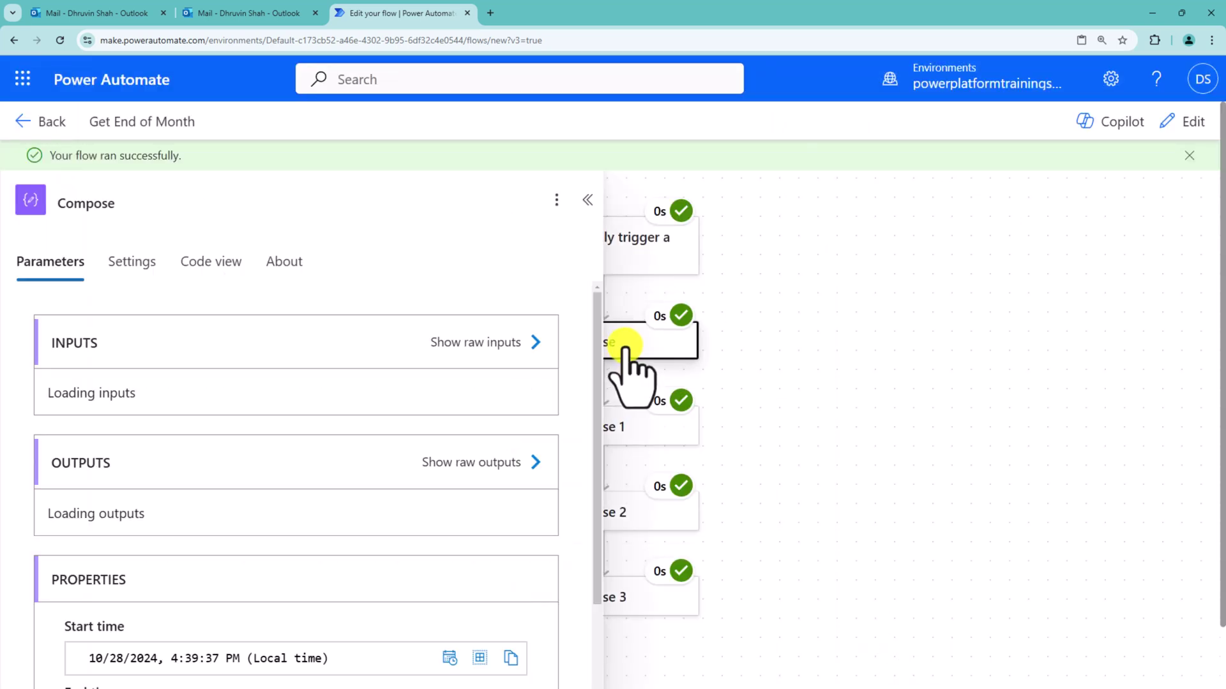
scroll(528, 396, "down", 4)
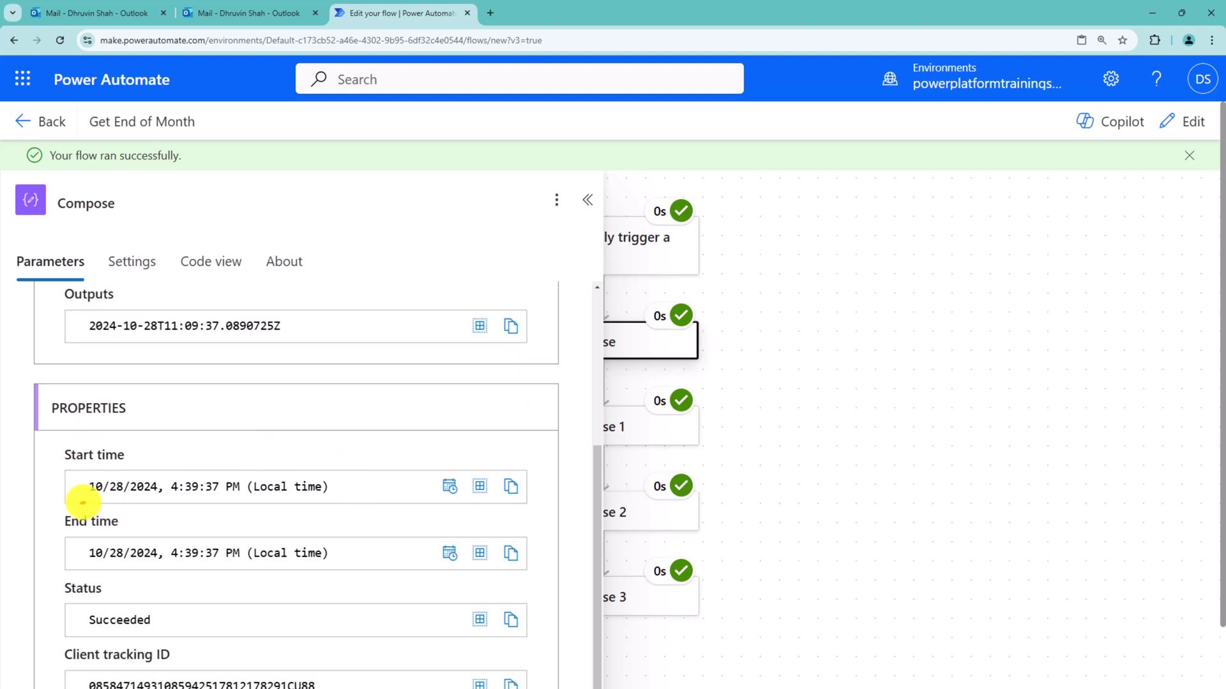
mouse_move(83, 503)
left_mouse_down()
mouse_move(137, 502)
mouse_move(95, 502)
left_mouse_up()
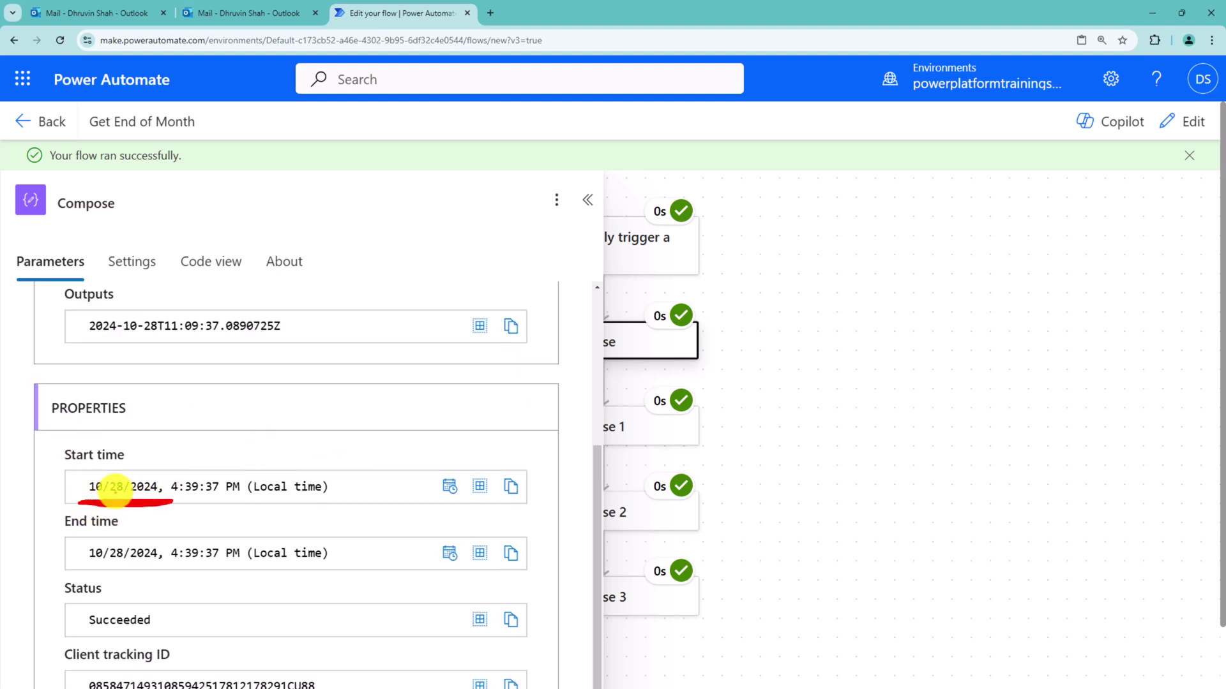
scroll(315, 381, "up", 1)
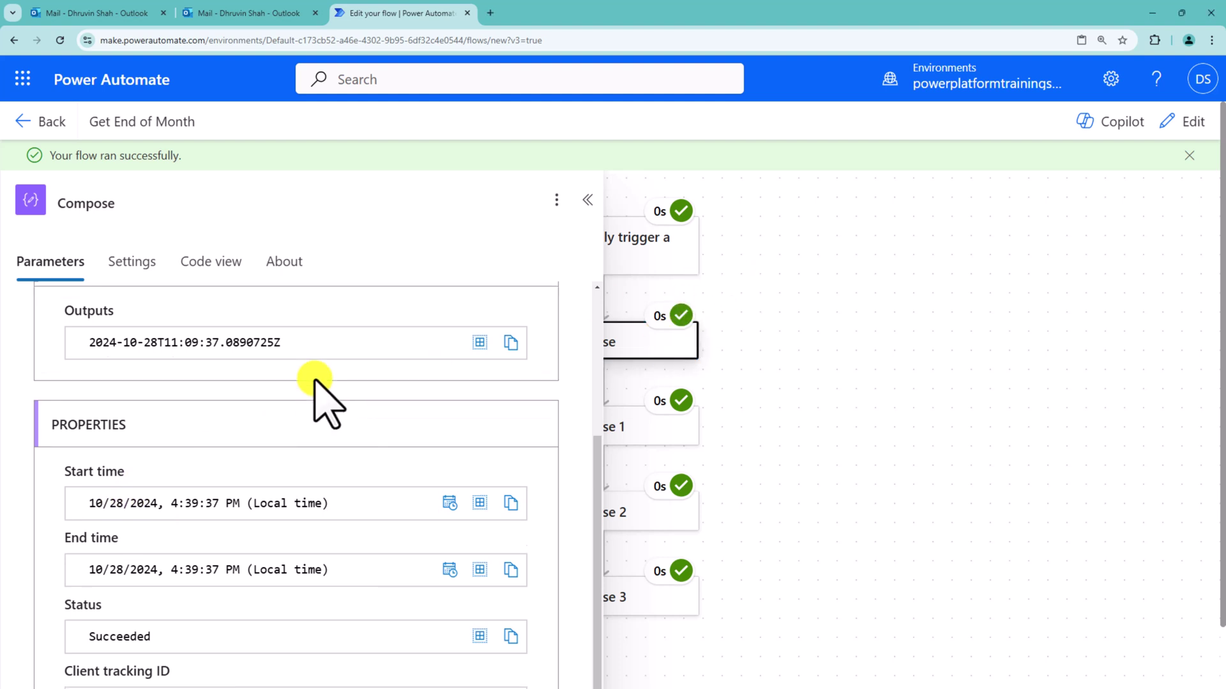
scroll(315, 381, "up", 2)
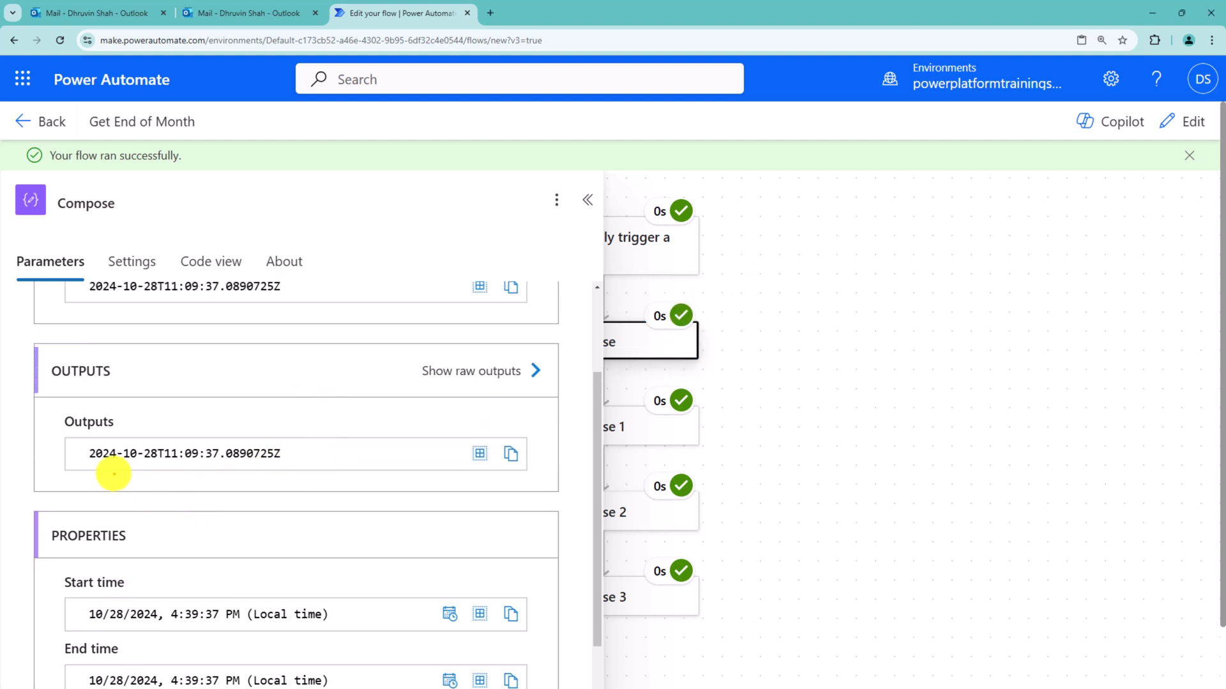
left_click_drag(96, 468, 317, 467)
Step: Review Compose 1's run inputs and output, 2024-10-01T00:00:00.0000000Z
left_click(654, 431)
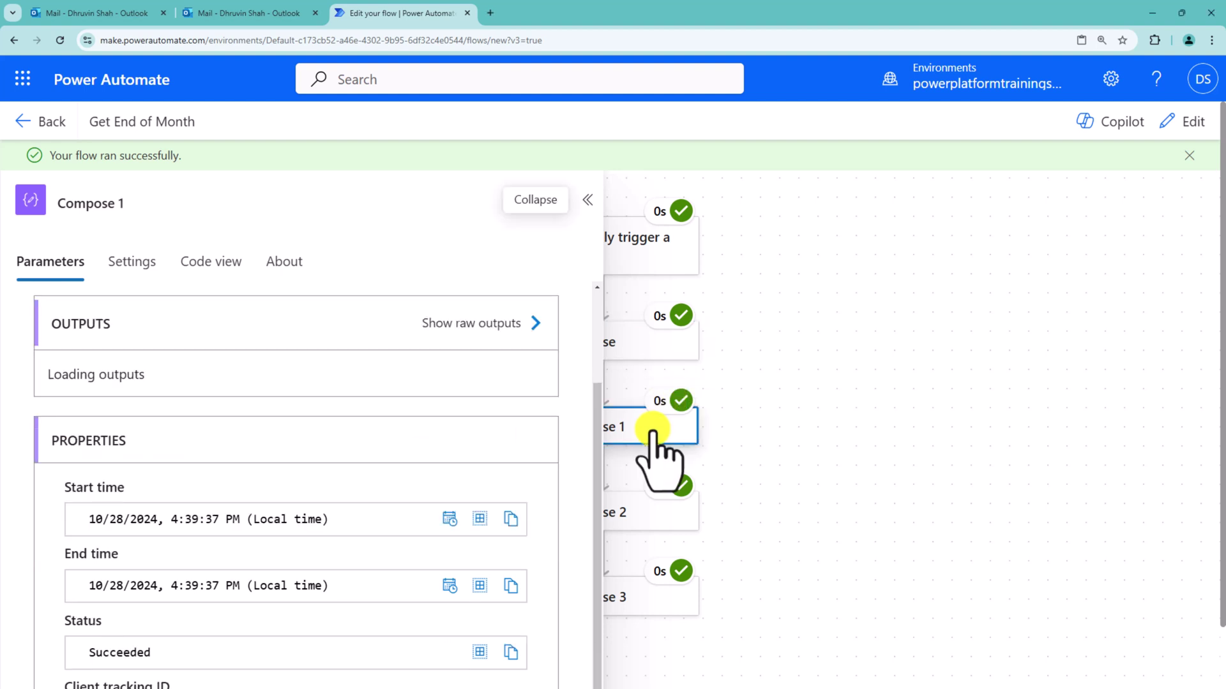
left_click(317, 419)
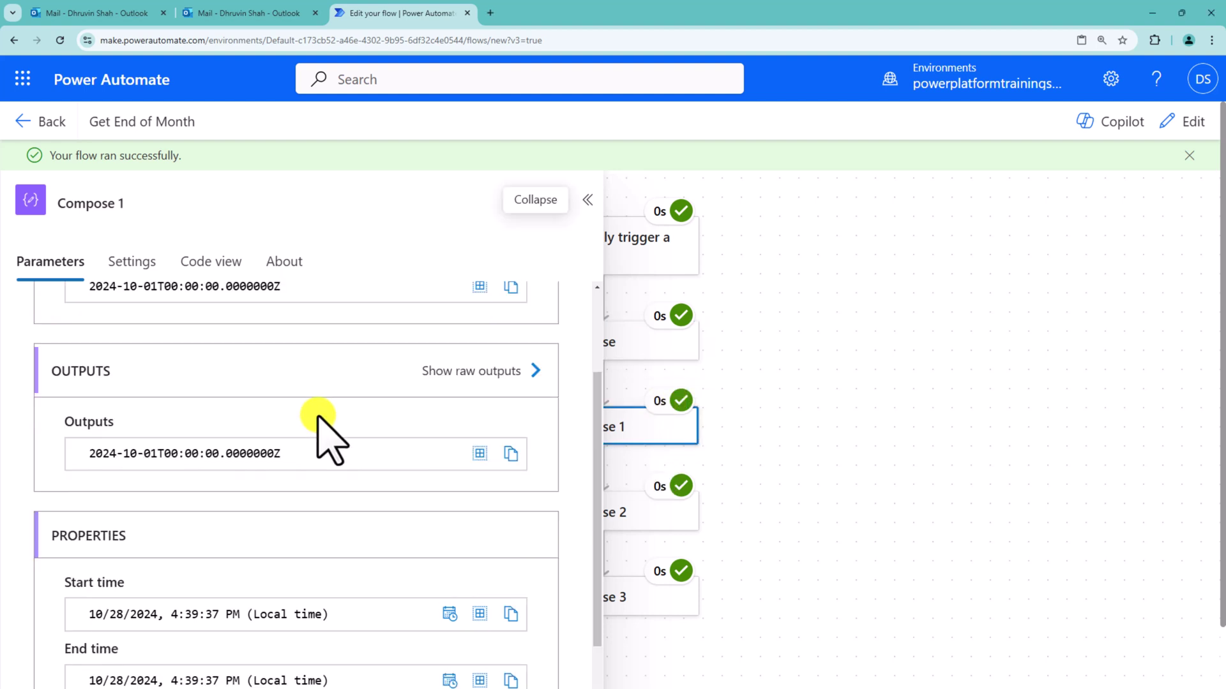
scroll(318, 418, "up", 2)
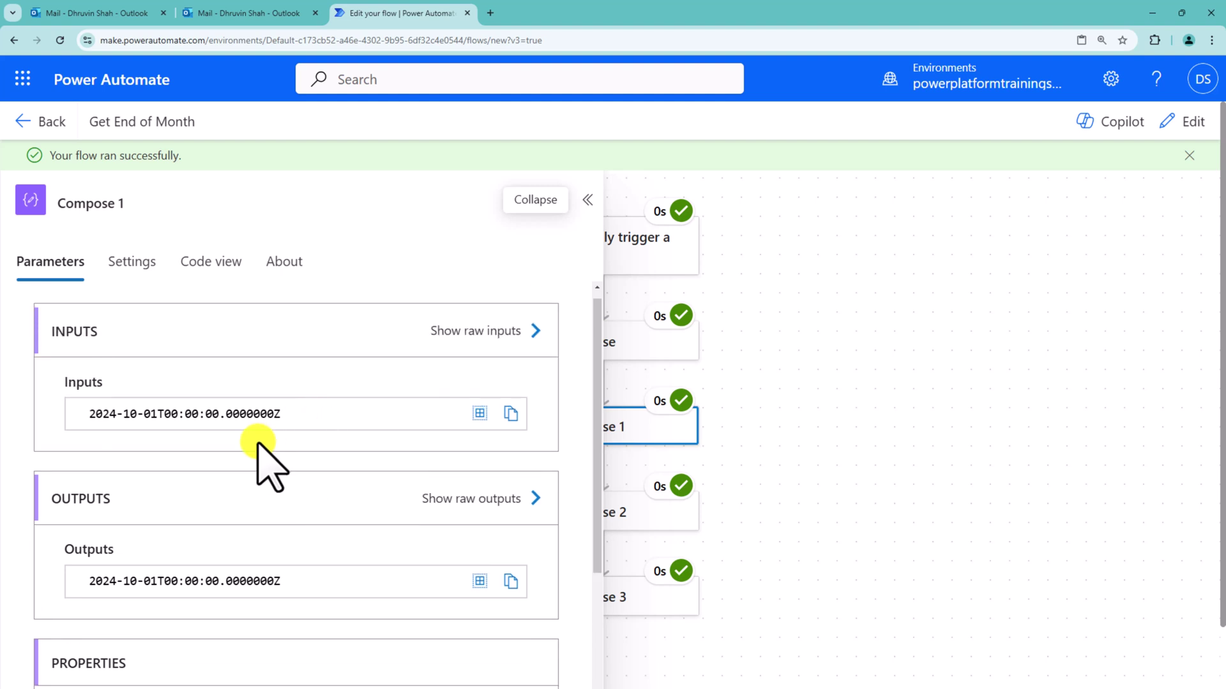
mouse_move(82, 426)
left_mouse_down()
mouse_move(296, 413)
mouse_move(74, 400)
mouse_move(285, 419)
mouse_move(124, 378)
mouse_move(74, 430)
mouse_move(323, 391)
mouse_move(76, 385)
mouse_move(177, 457)
mouse_move(251, 451)
left_mouse_up()
mouse_move(205, 287)
left_mouse_down()
mouse_move(170, 328)
mouse_move(218, 333)
left_mouse_up()
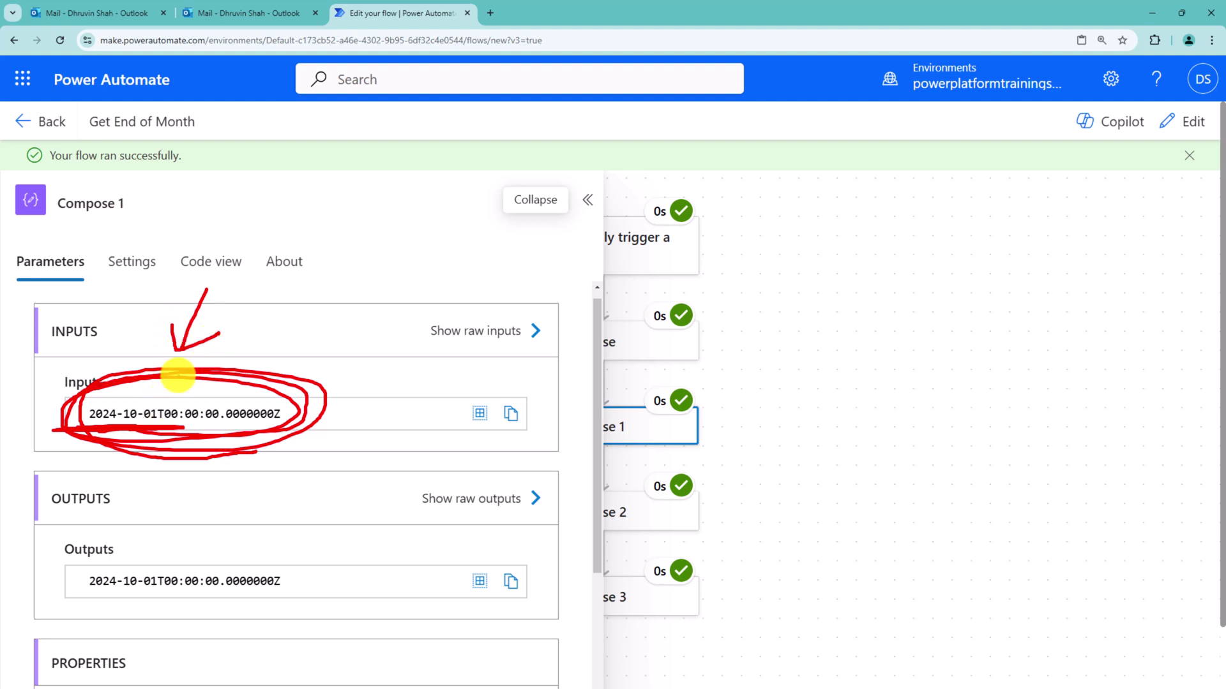
left_click_drag(143, 383, 169, 387)
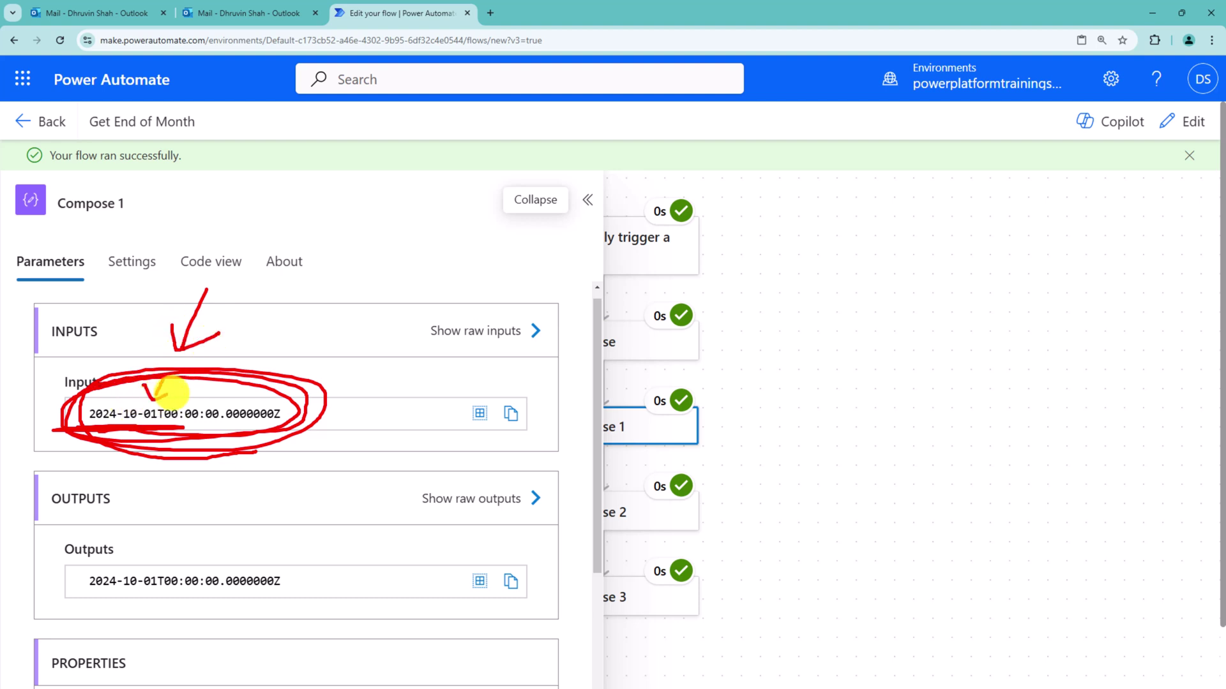
Step: Inspect Compose 2's run details, confirming input and output 2024-11-01T00:00:00.0000000Z
left_click(658, 516)
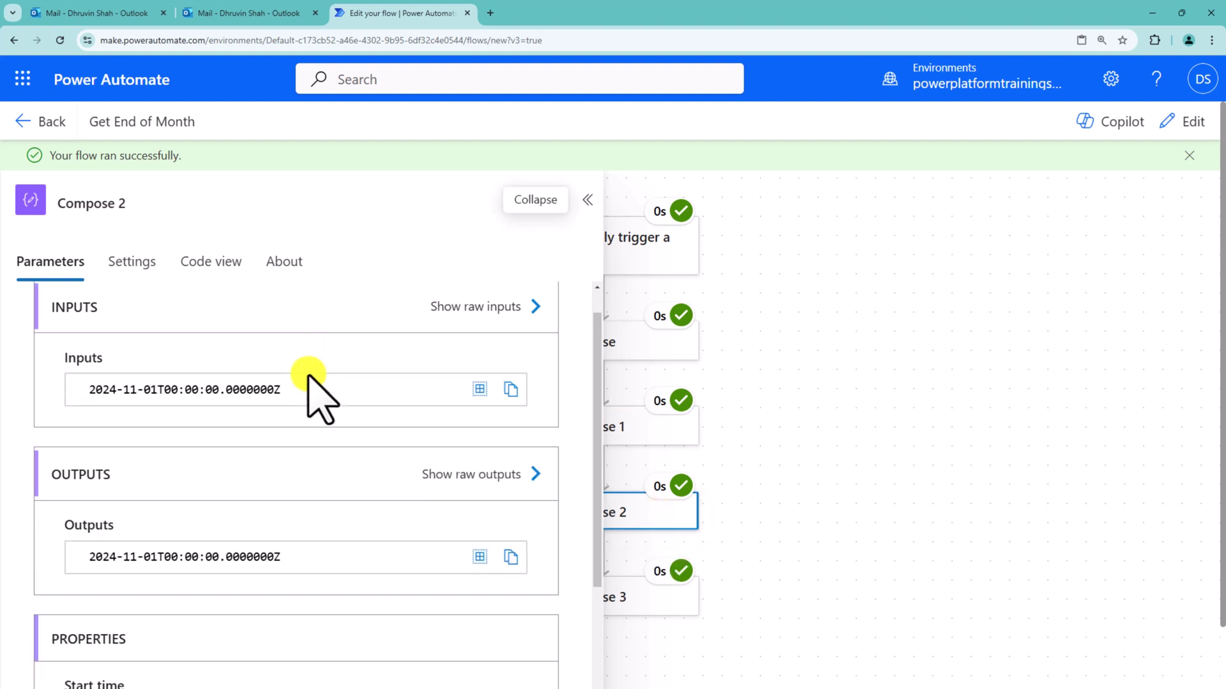
scroll(320, 397, "down", 1)
scroll(308, 377, "up", 1)
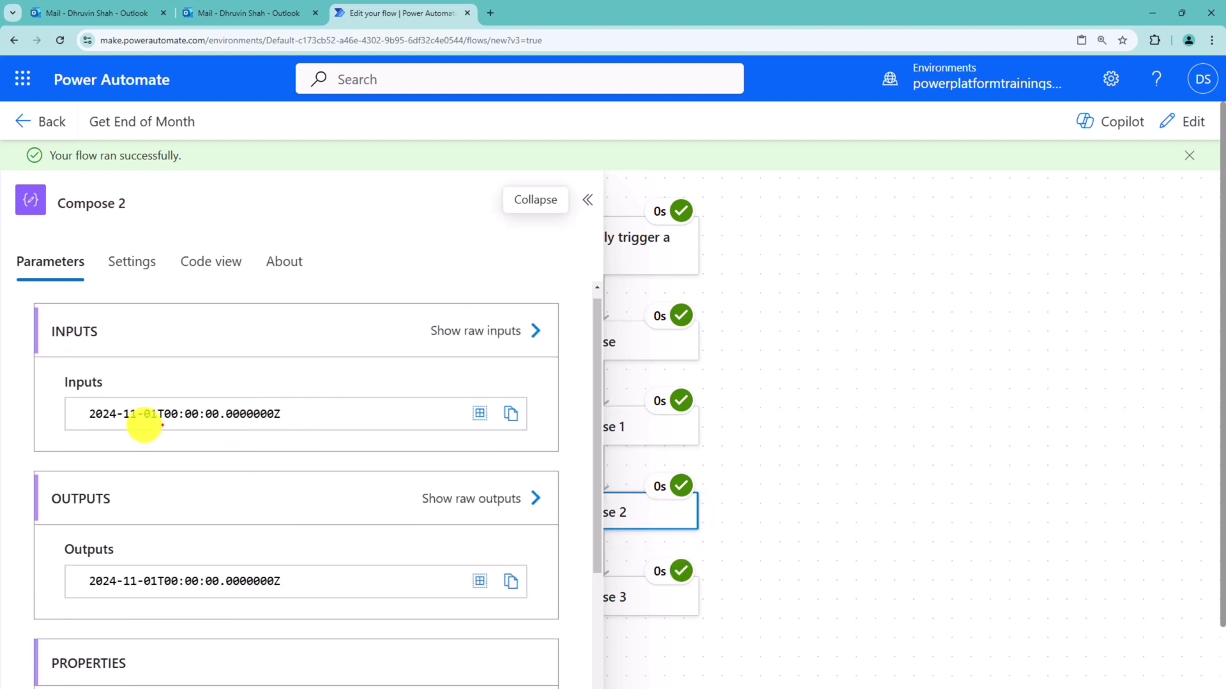
mouse_move(77, 429)
left_mouse_down()
mouse_move(56, 426)
mouse_move(162, 426)
mouse_move(147, 424)
left_mouse_up()
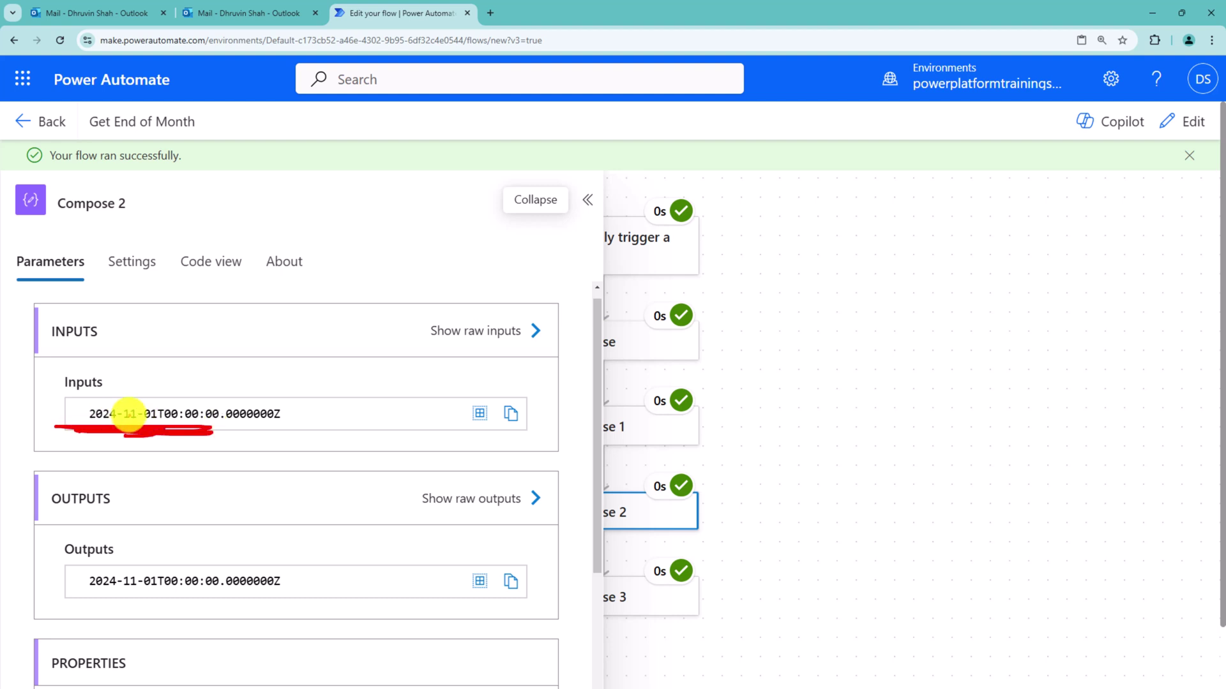
mouse_move(125, 480)
left_mouse_down()
mouse_move(128, 455)
mouse_move(153, 465)
left_mouse_up()
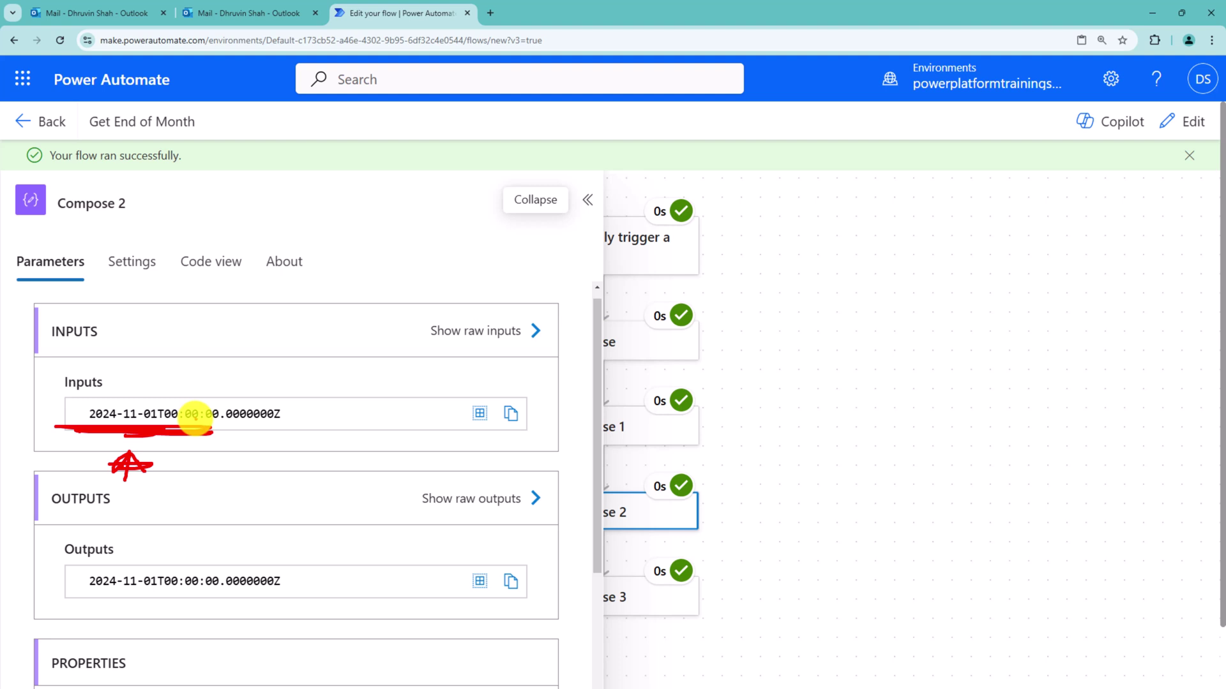
Step: Inspect Compose 3's run details, confirming input and output 2024-10-31T00:00:00.0000000Z
left_click(639, 597)
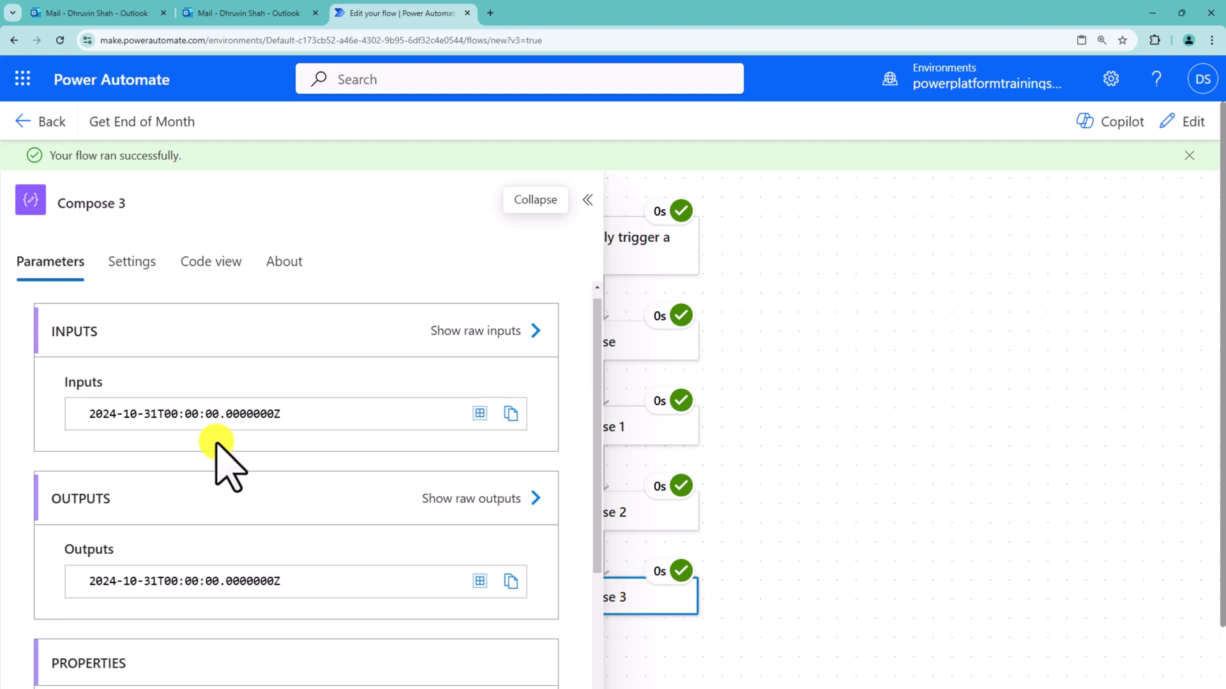
mouse_move(75, 428)
left_mouse_down()
mouse_move(101, 424)
mouse_move(66, 411)
mouse_move(186, 438)
mouse_move(165, 374)
mouse_move(46, 424)
left_mouse_up()
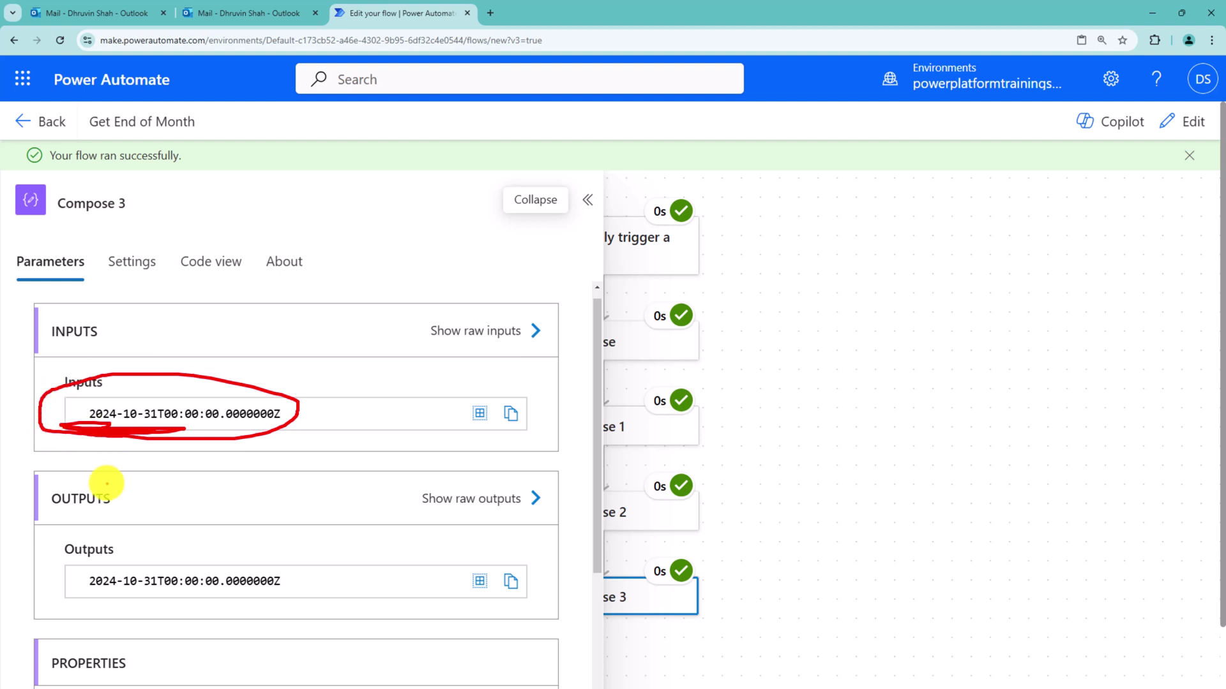
mouse_move(59, 489)
left_mouse_down()
mouse_move(102, 457)
mouse_move(96, 477)
left_mouse_up()
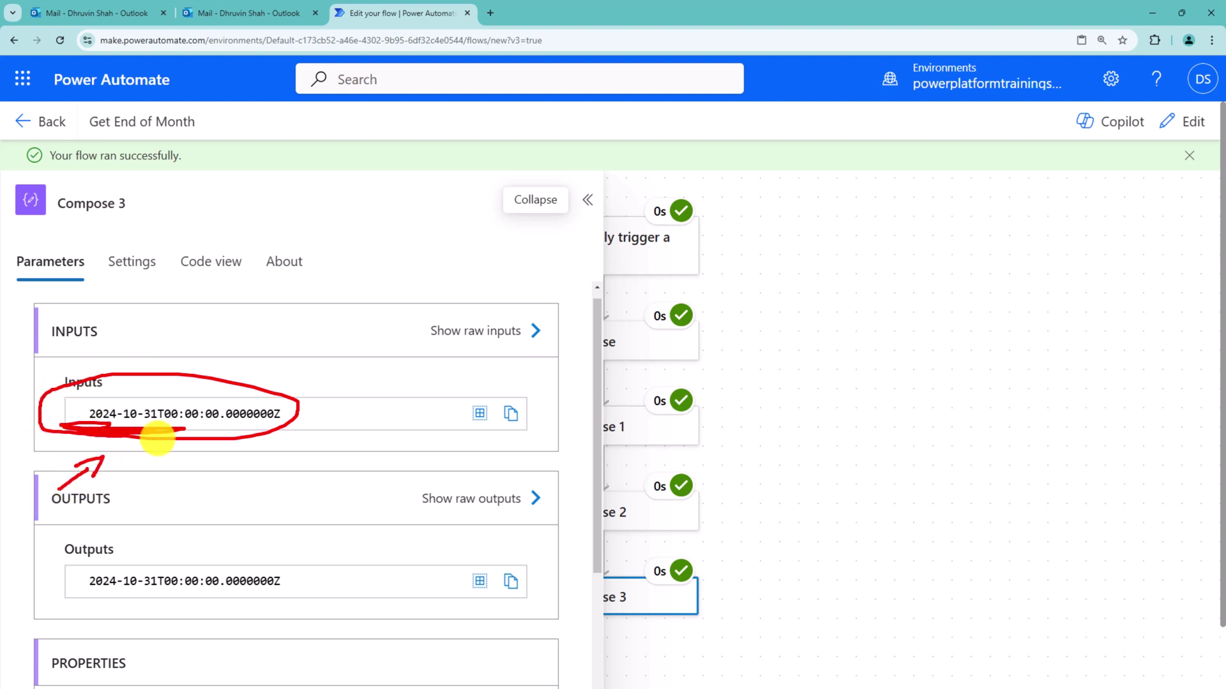
mouse_move(289, 313)
left_mouse_down()
mouse_move(255, 360)
mouse_move(273, 355)
left_mouse_up()
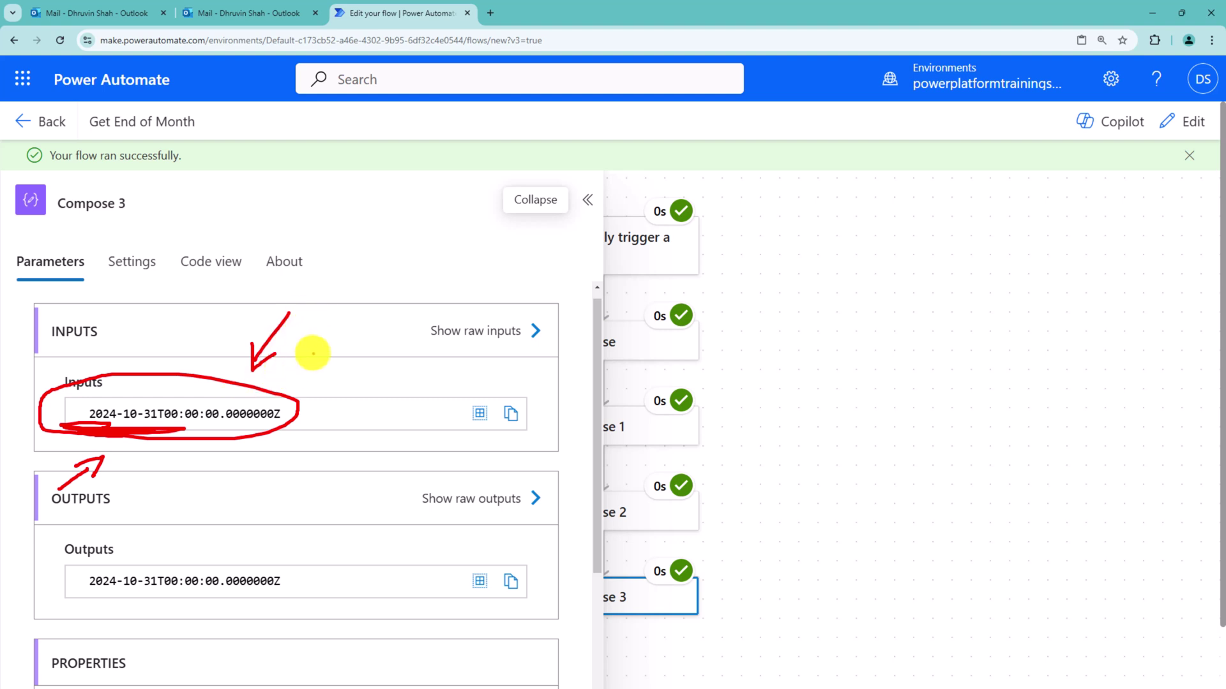
key("Escape")
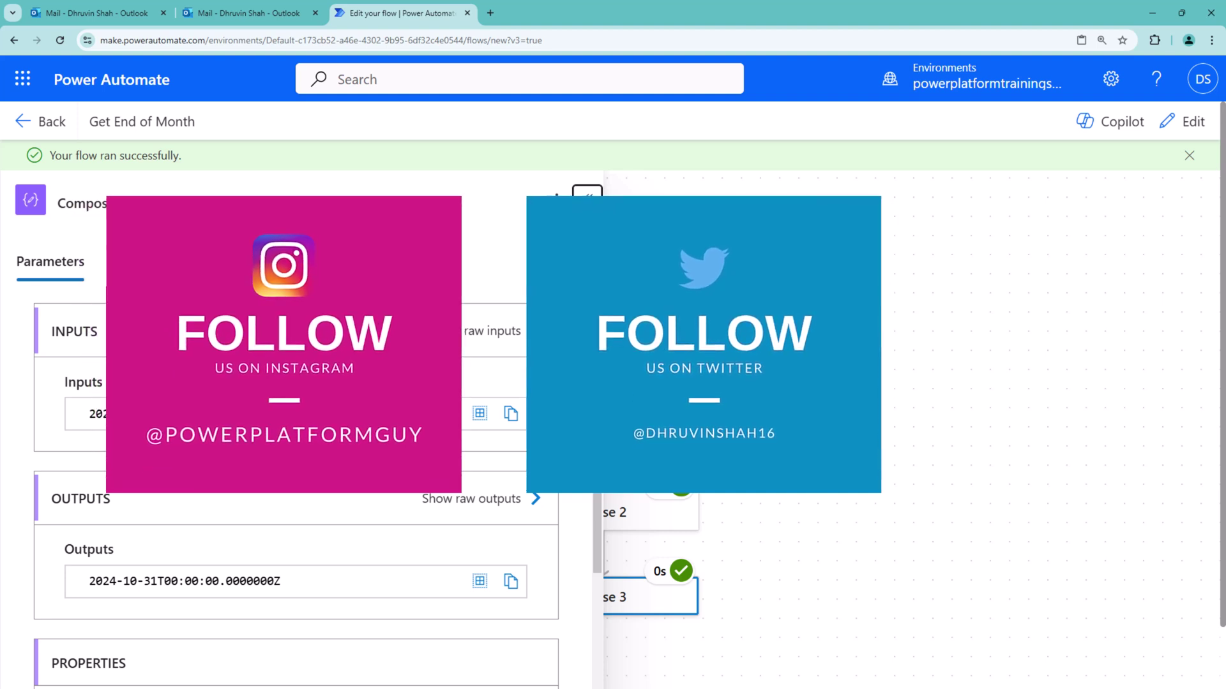